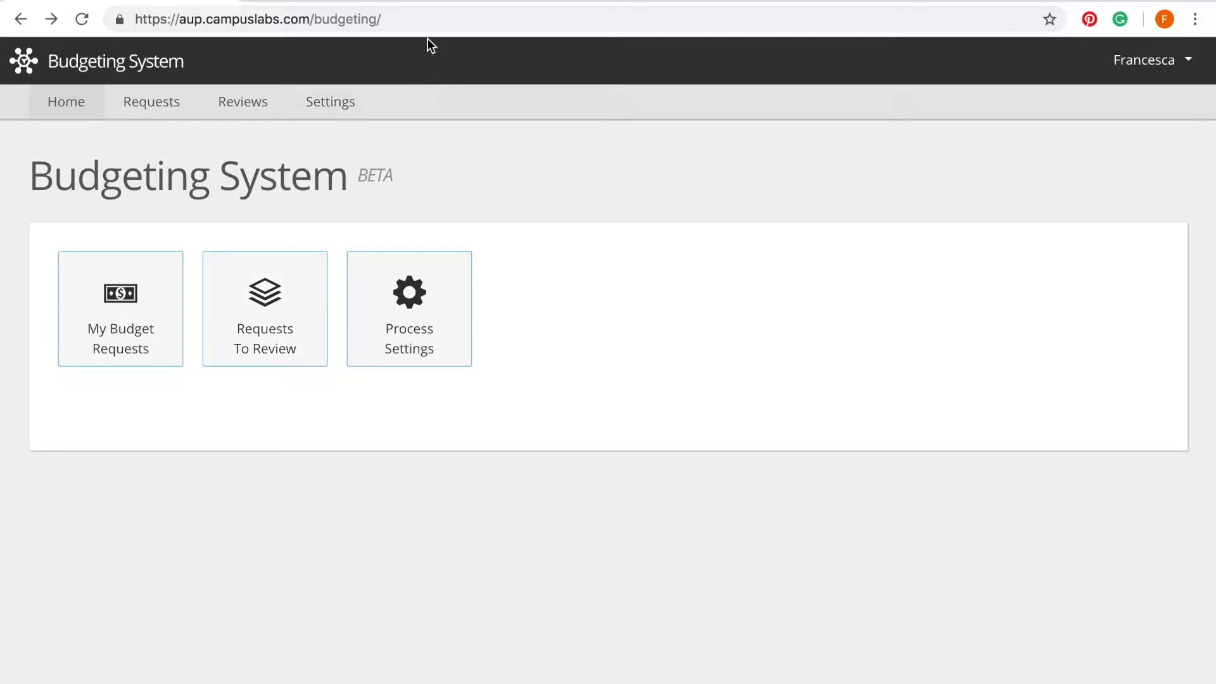
# Step: Highlight the /budgeting/ part of the site address, then open Process Settings from the home page
pyautogui.click(421, 19)
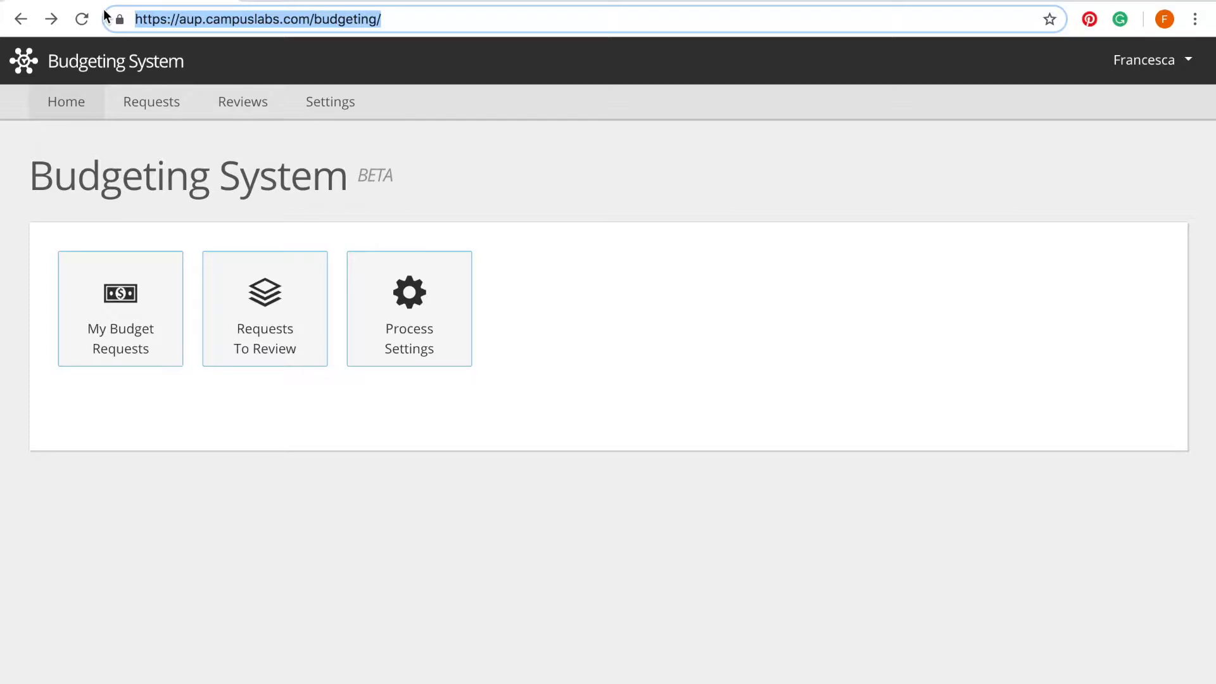
pyautogui.moveTo(391, 17); pyautogui.dragTo(312, 18)
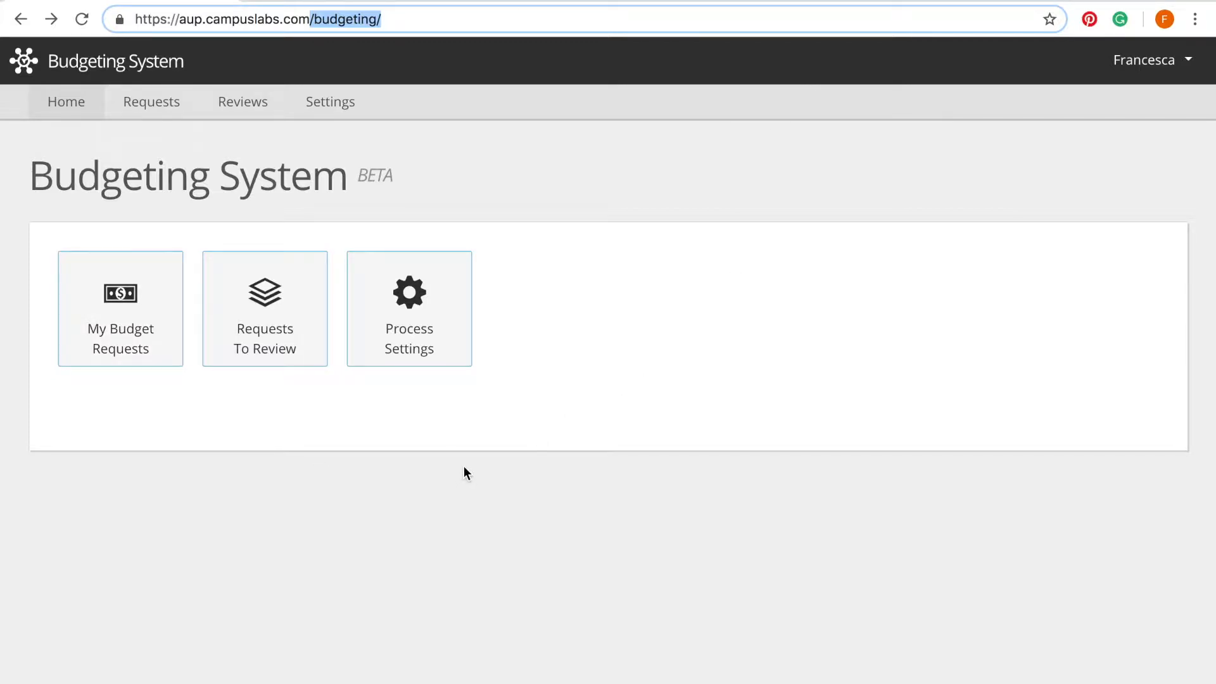
pyautogui.click(764, 292)
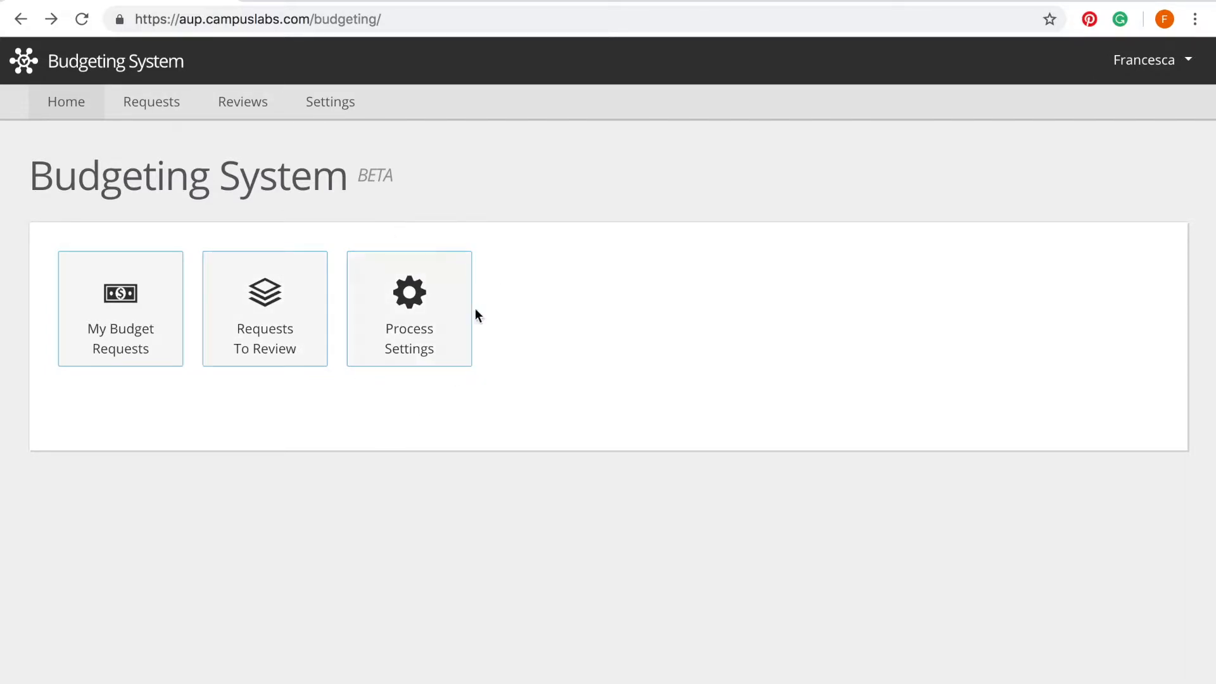
pyautogui.click(438, 345)
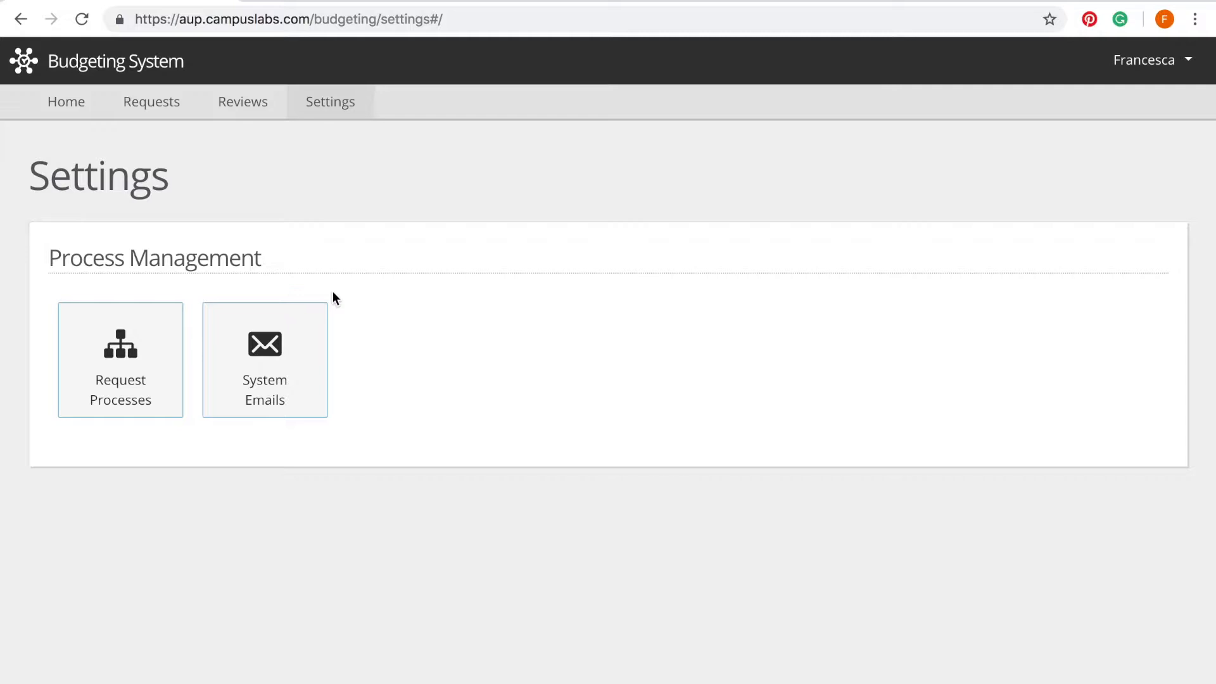
# Step: Open Request Processes and scroll through the four active SGA budget processes
pyautogui.click(159, 336)
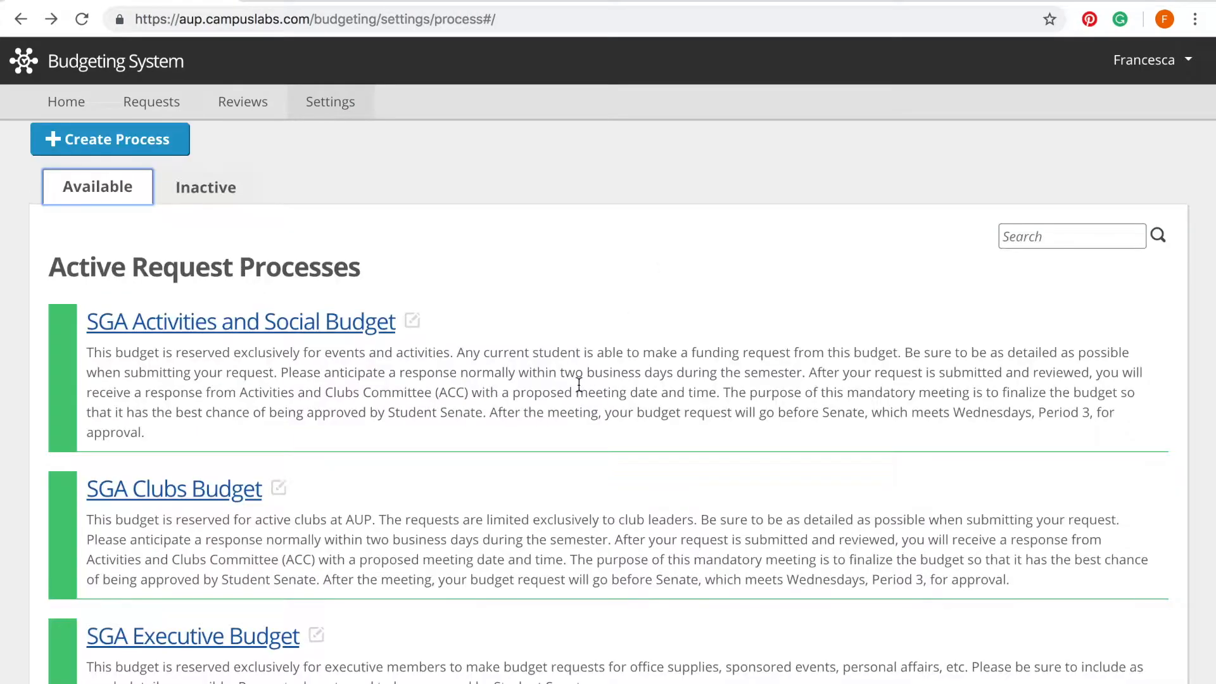
pyautogui.scroll(-3, 578, 384)
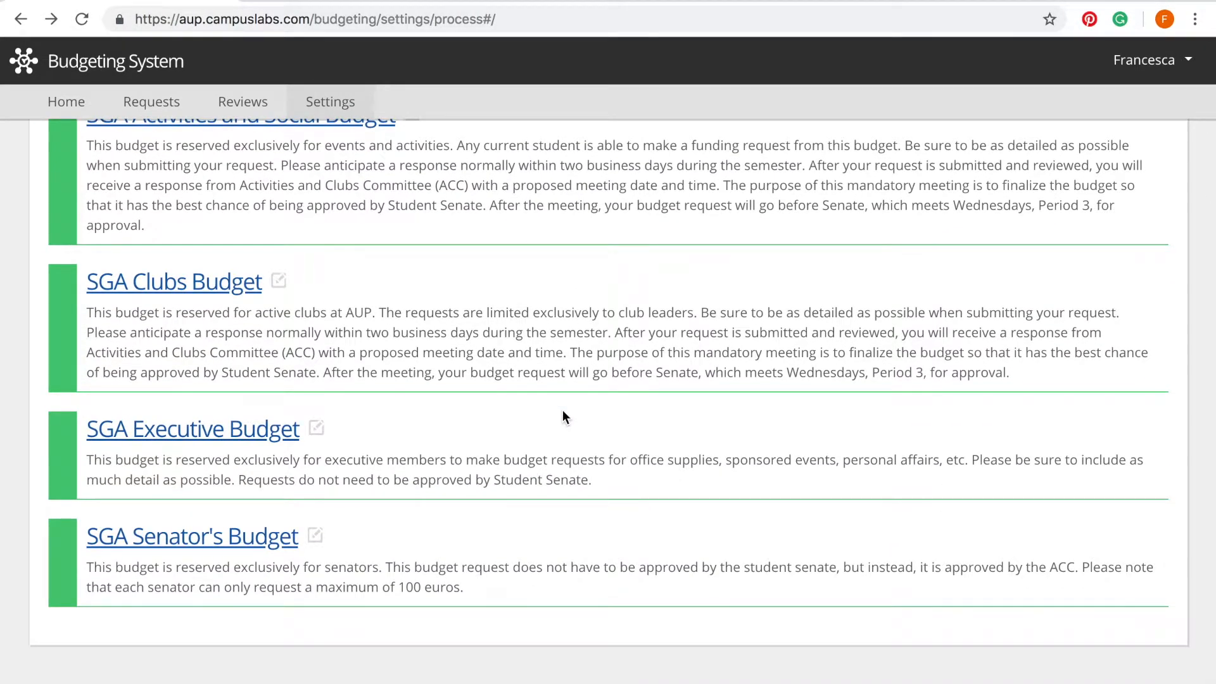
pyautogui.scroll(1, 562, 409)
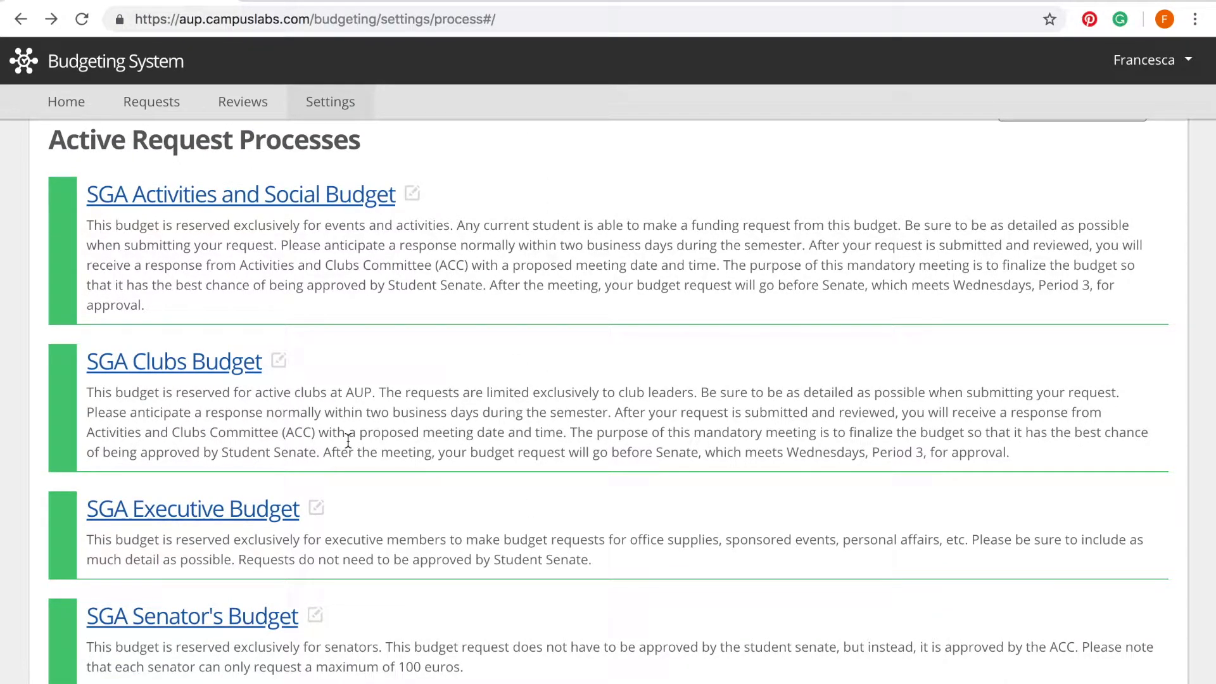
pyautogui.scroll(3, 348, 441)
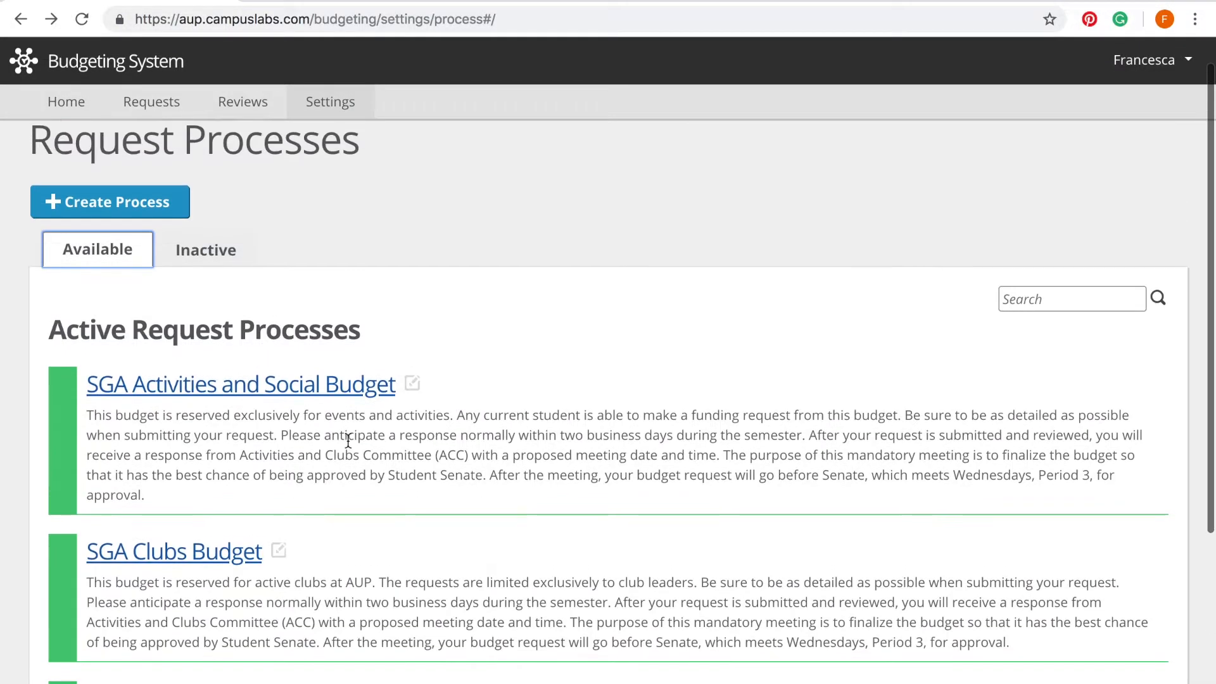
pyautogui.click(205, 265)
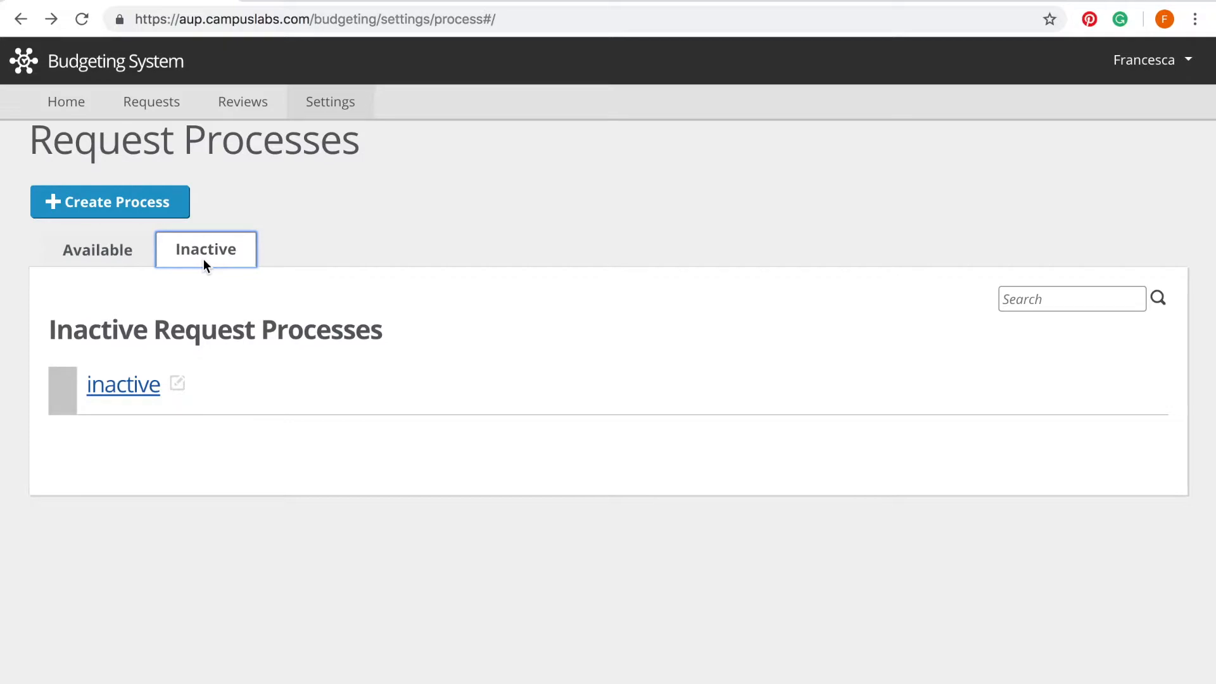
pyautogui.click(80, 252)
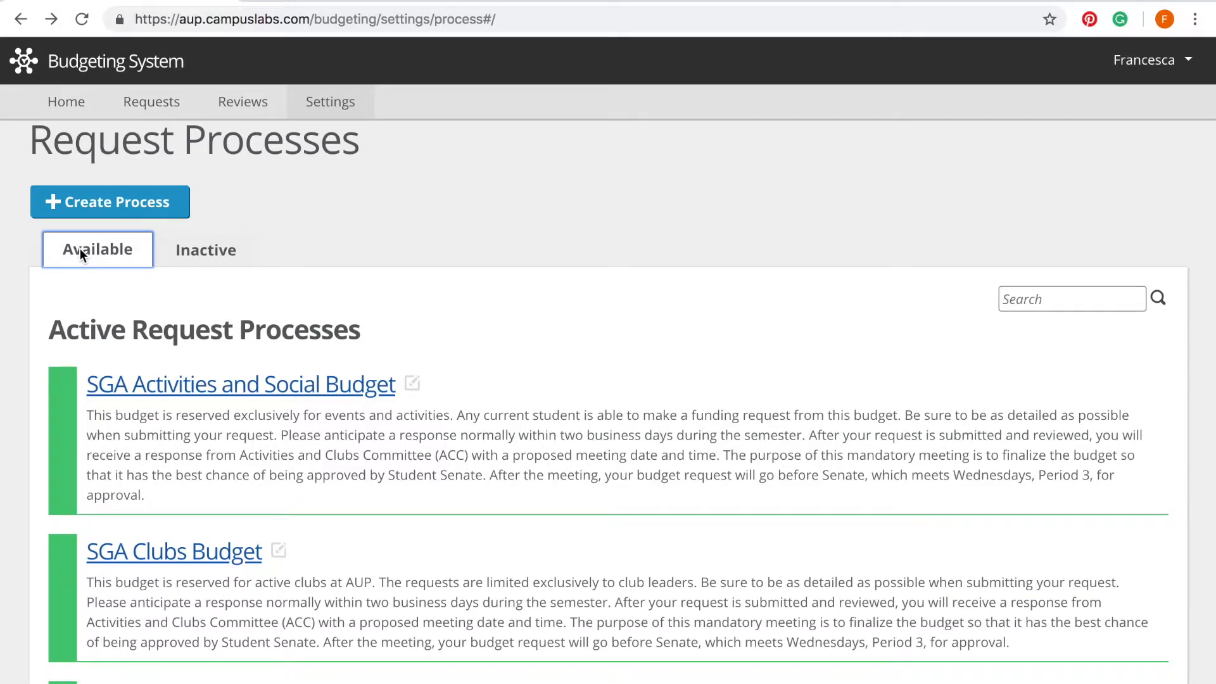
pyautogui.click(171, 253)
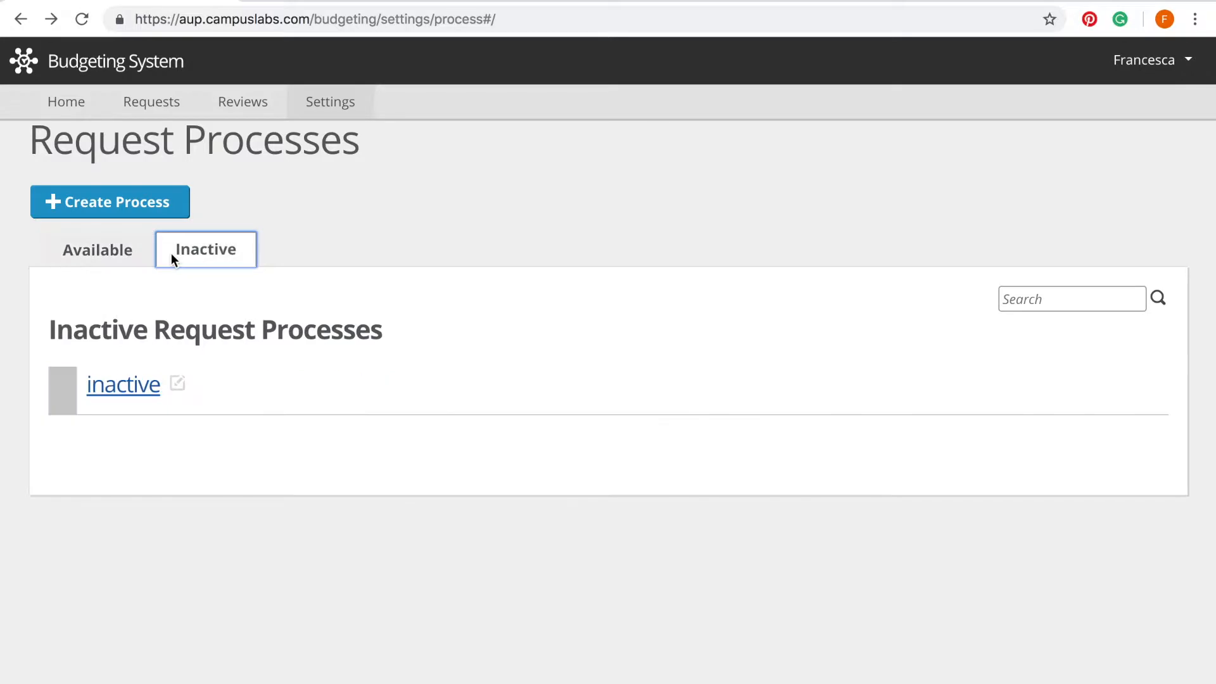
pyautogui.click(105, 260)
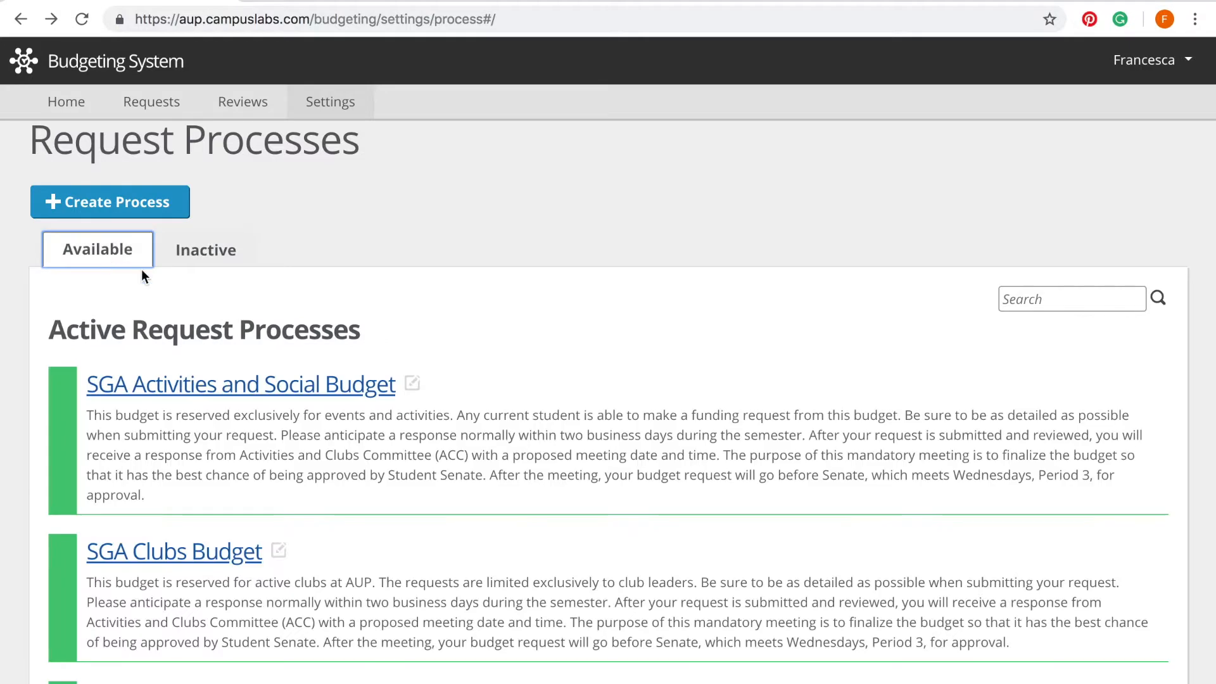
pyautogui.scroll(-2, 321, 429)
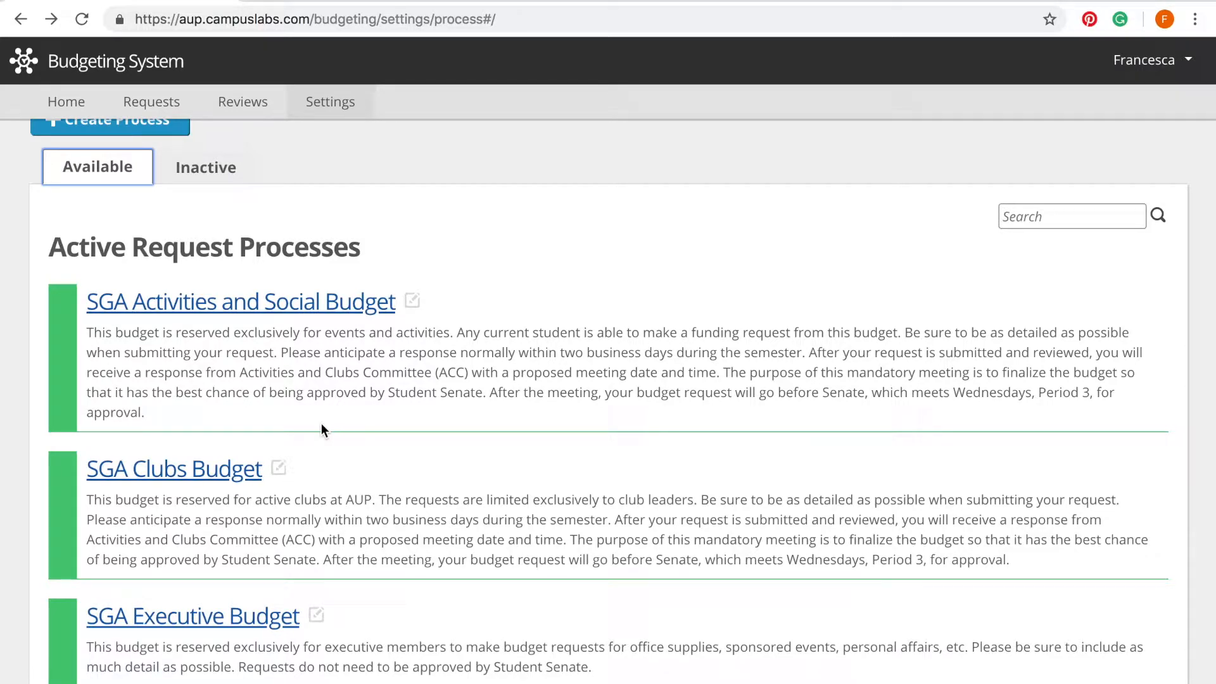
pyautogui.scroll(-3, 321, 423)
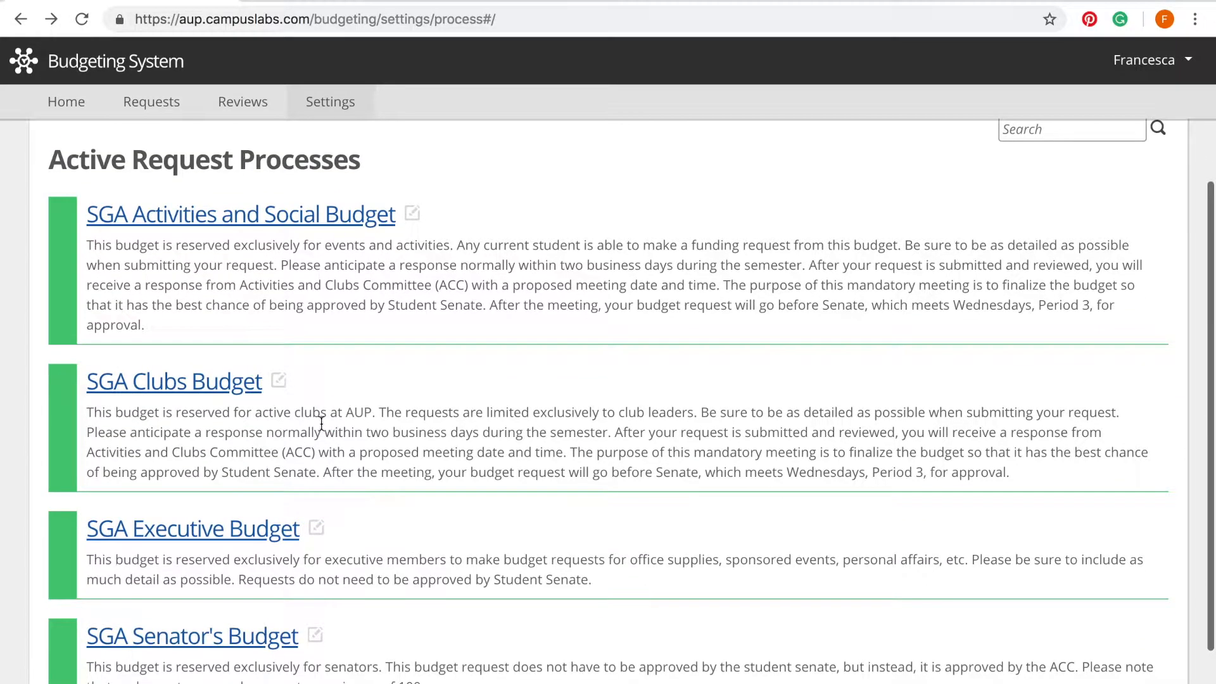
pyautogui.scroll(6, 301, 371)
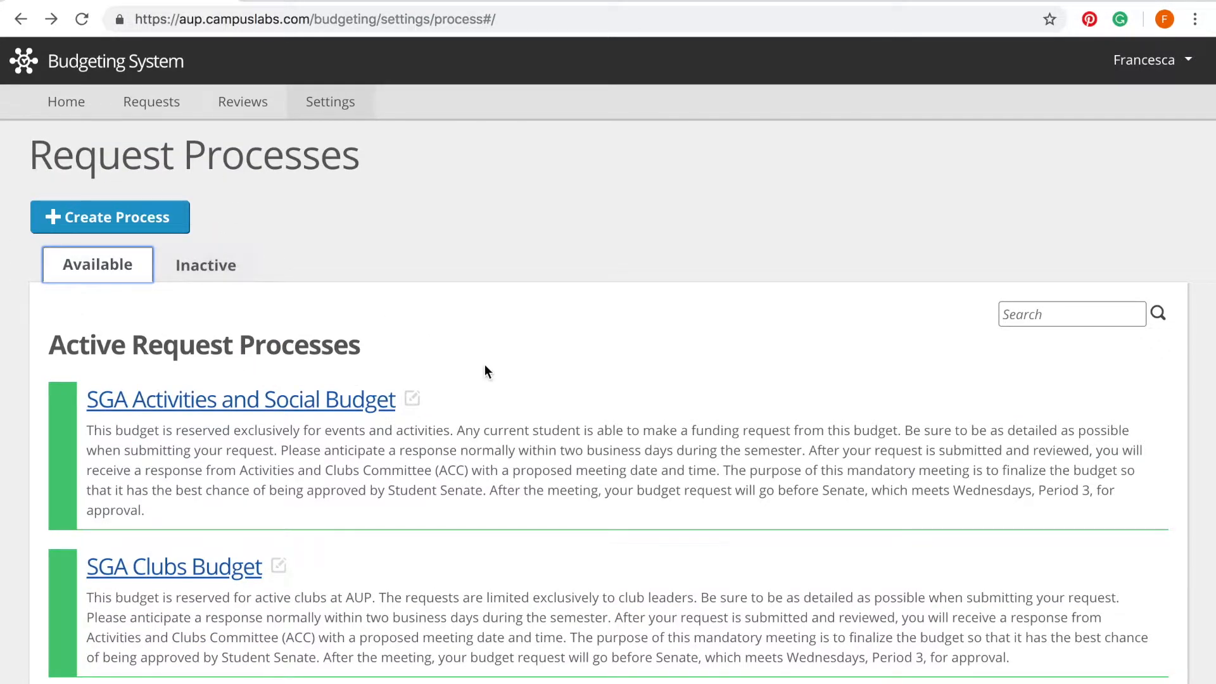
pyautogui.scroll(-3, 485, 368)
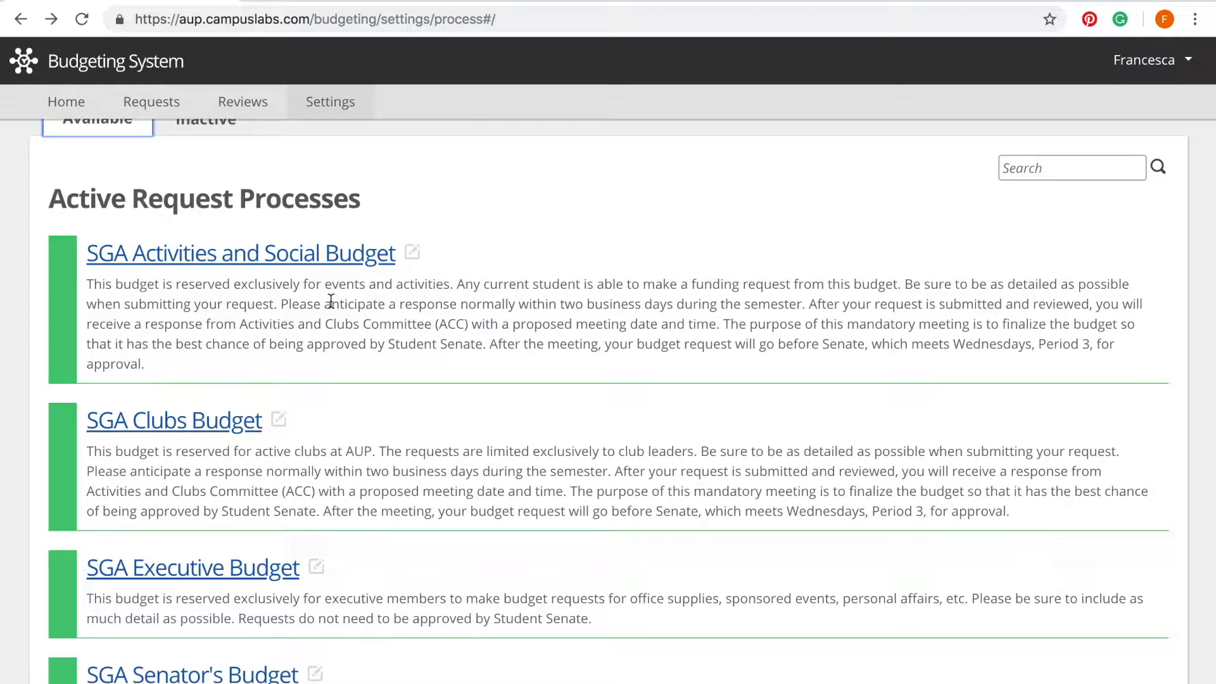
pyautogui.scroll(3, 304, 361)
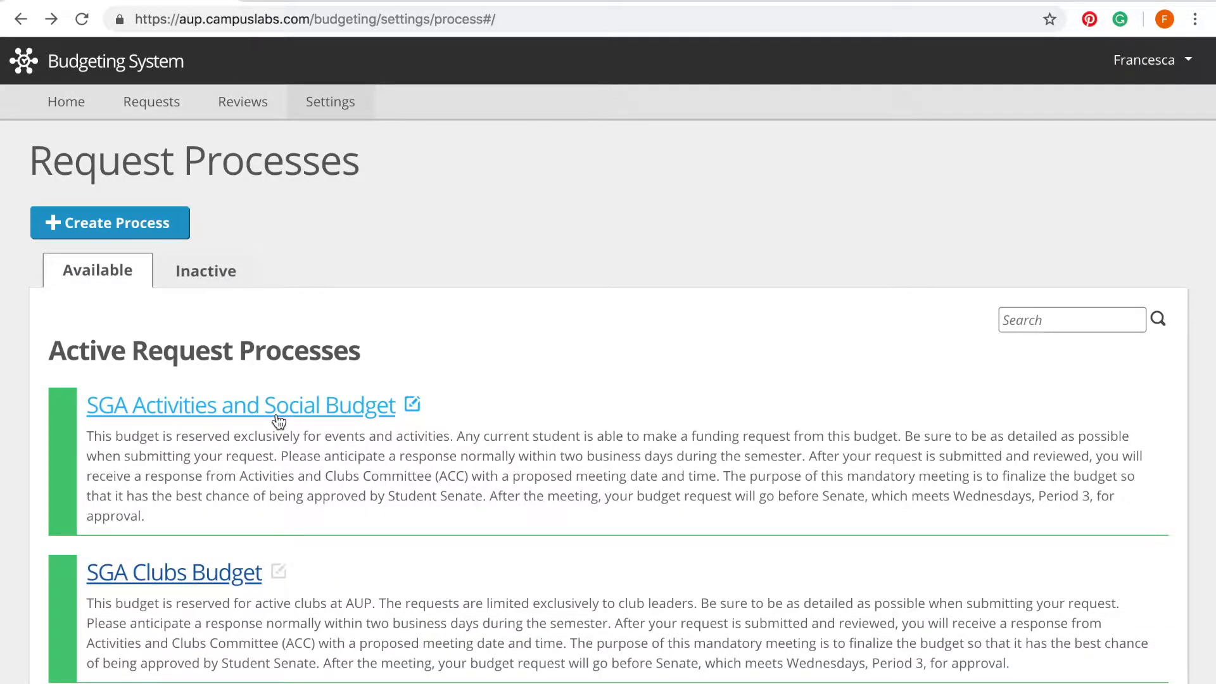
# Step: Open the SGA Activities and Social Budget process and point out its Process Availability setting
pyautogui.click(279, 406)
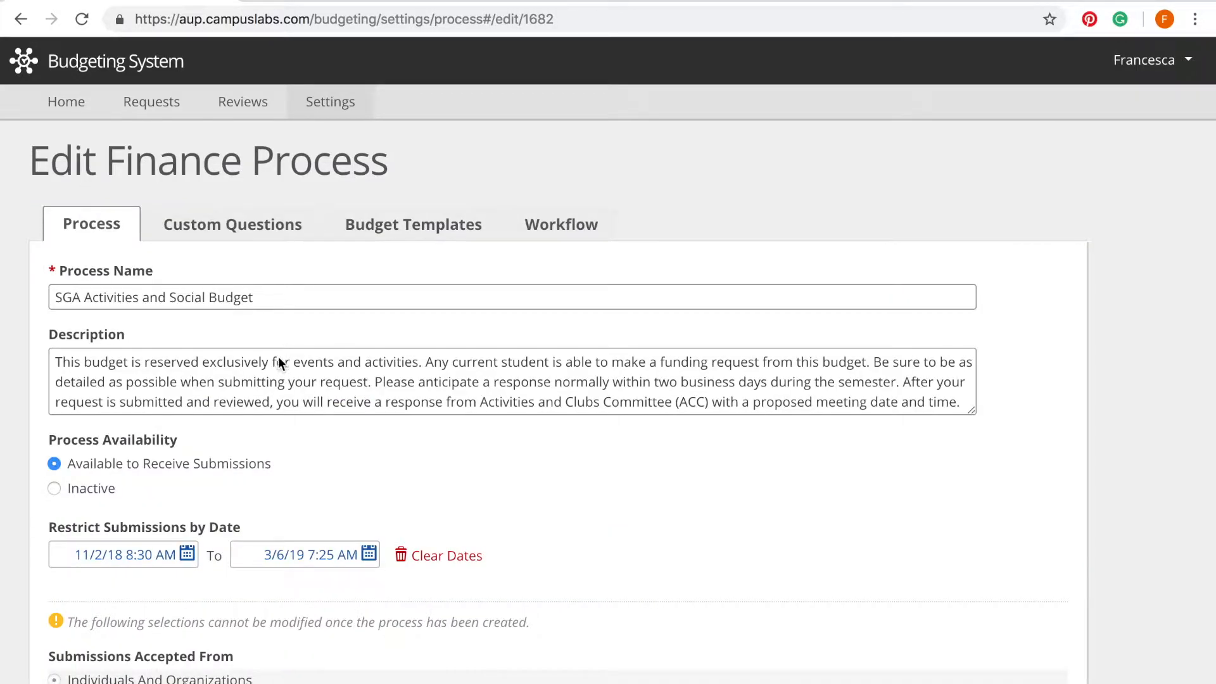
pyautogui.scroll(-2, 280, 381)
pyautogui.scroll(-1, 232, 426)
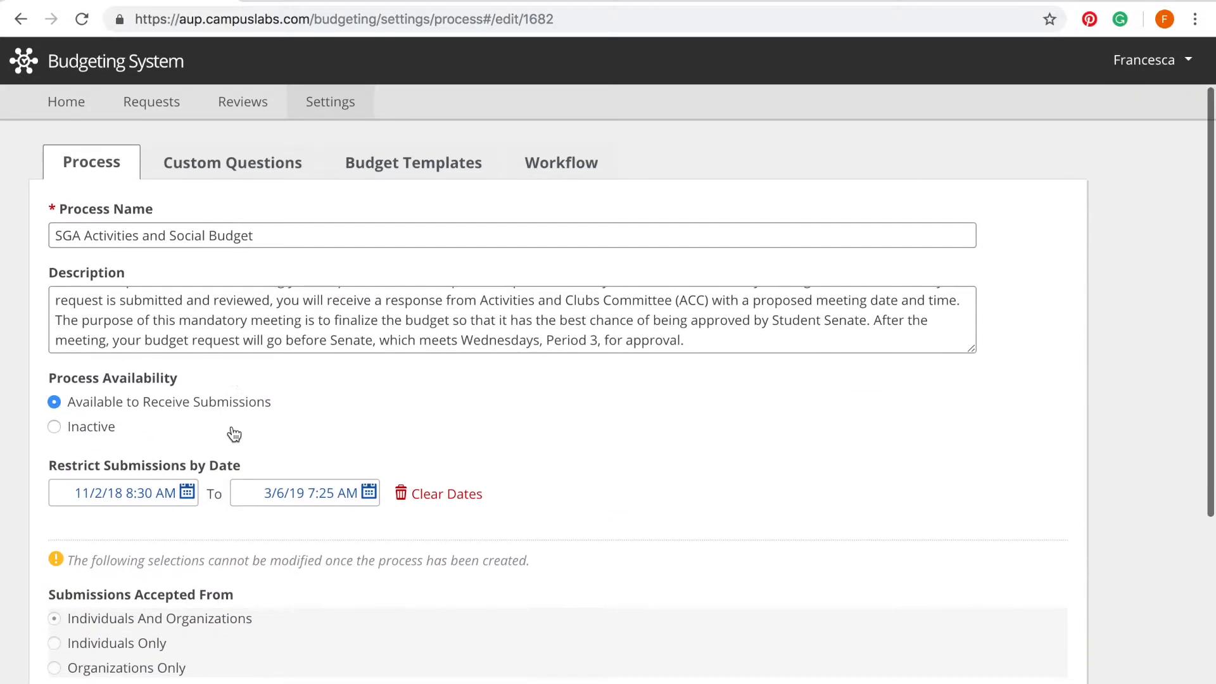
pyautogui.moveTo(144, 415); pyautogui.dragTo(51, 378)
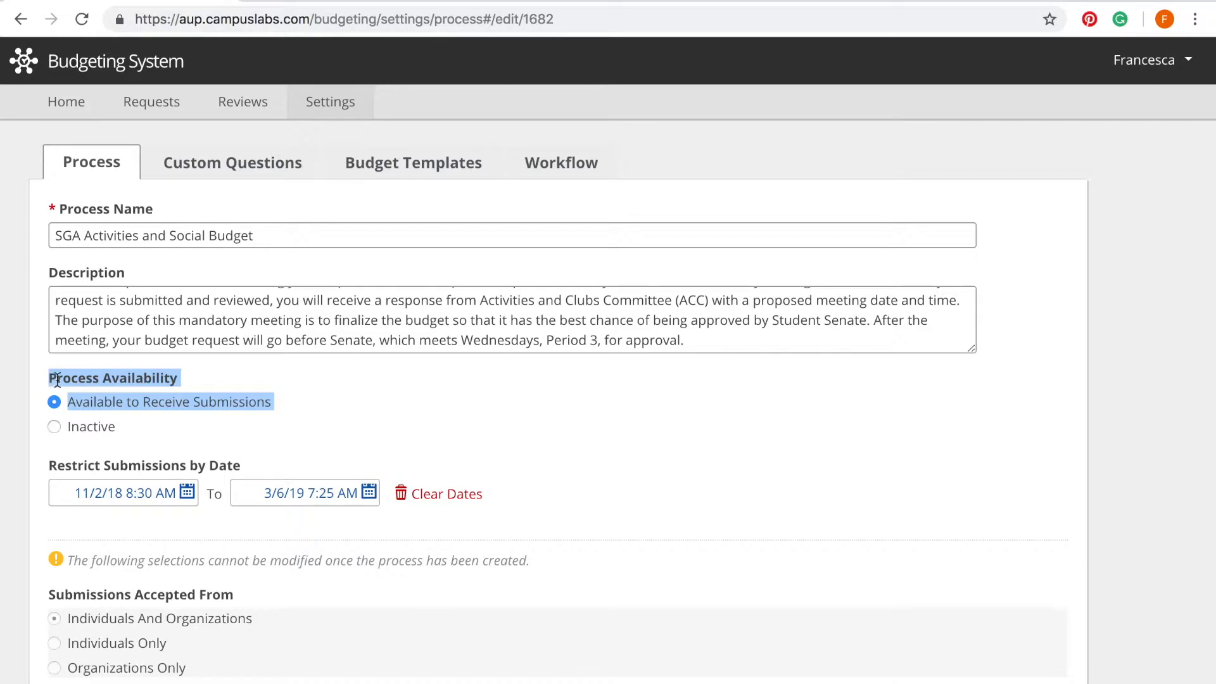
pyautogui.click(312, 413)
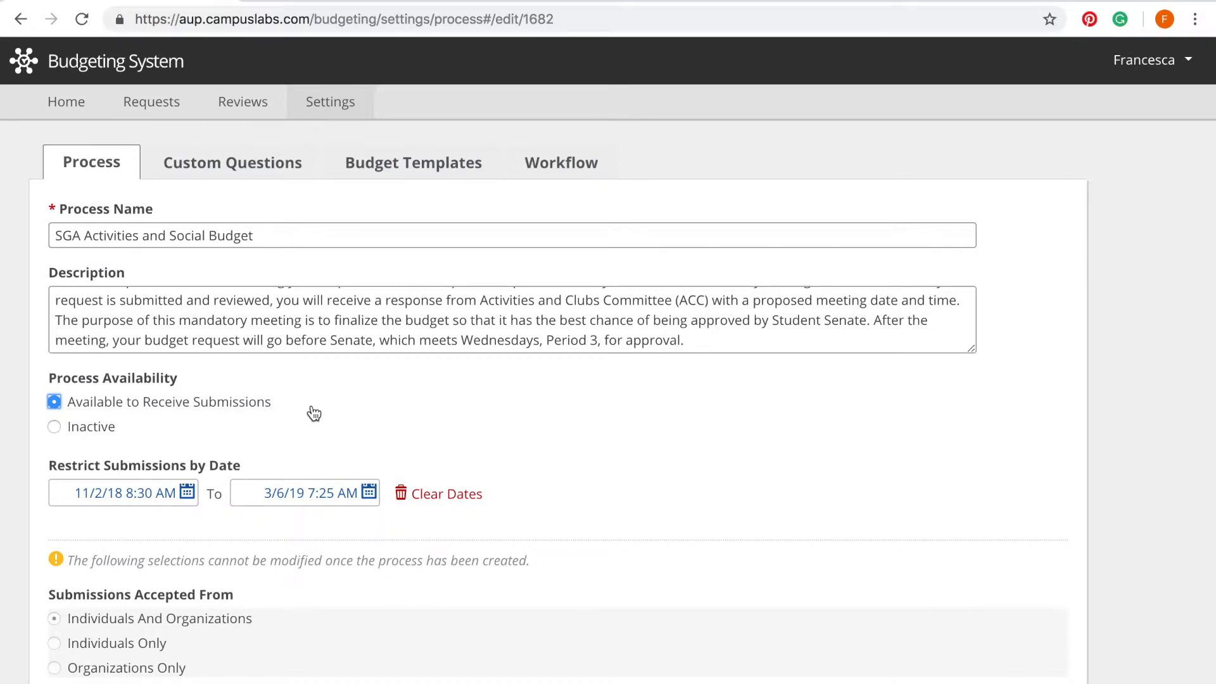
# Step: Open the submission start-date calendar and set the process availability to Inactive
pyautogui.scroll(-2, 234, 436)
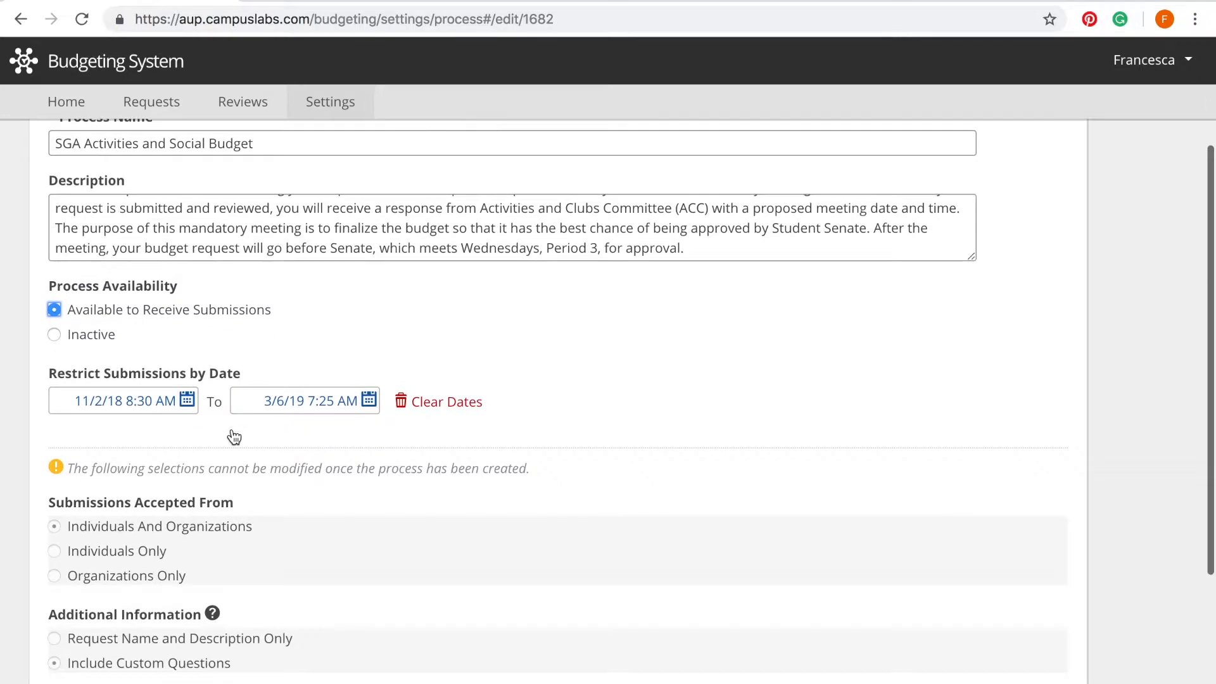
pyautogui.click(192, 412)
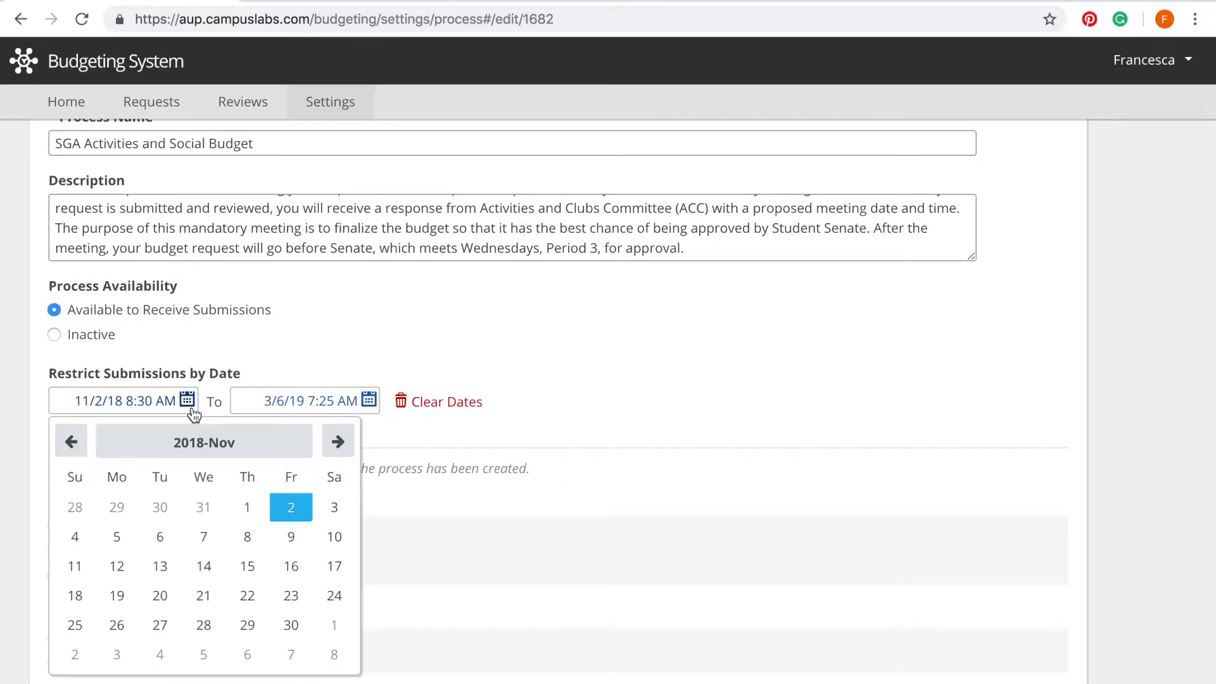
pyautogui.click(321, 336)
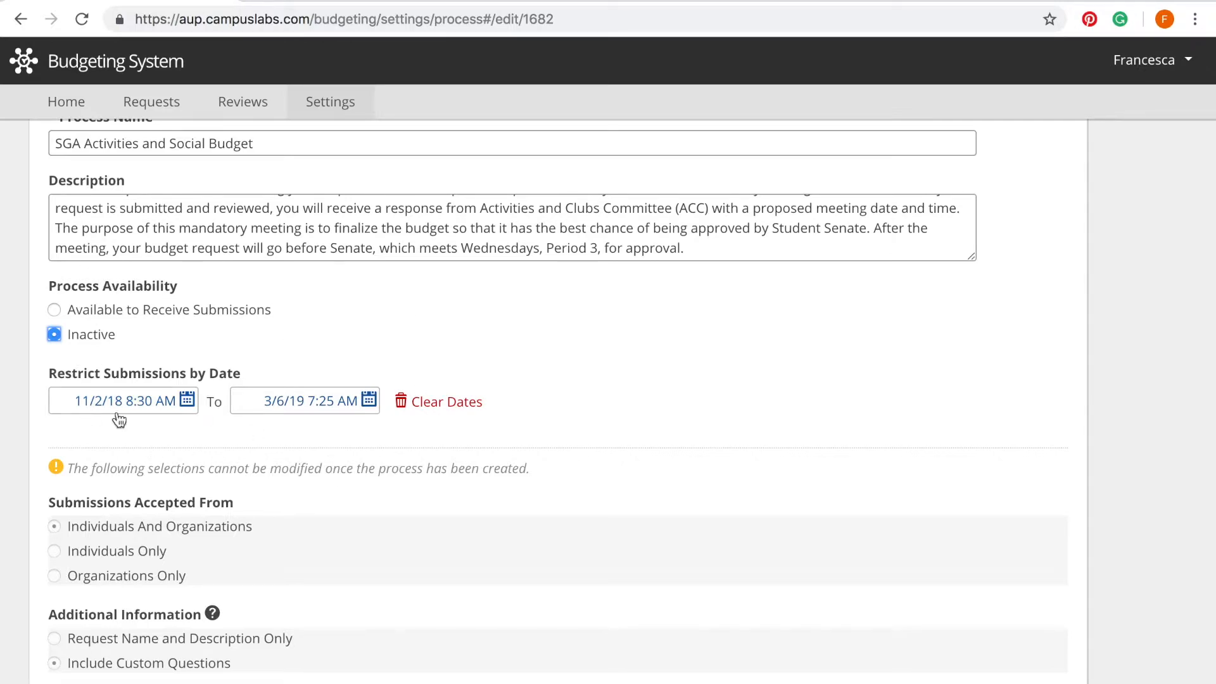
pyautogui.scroll(-2, 210, 437)
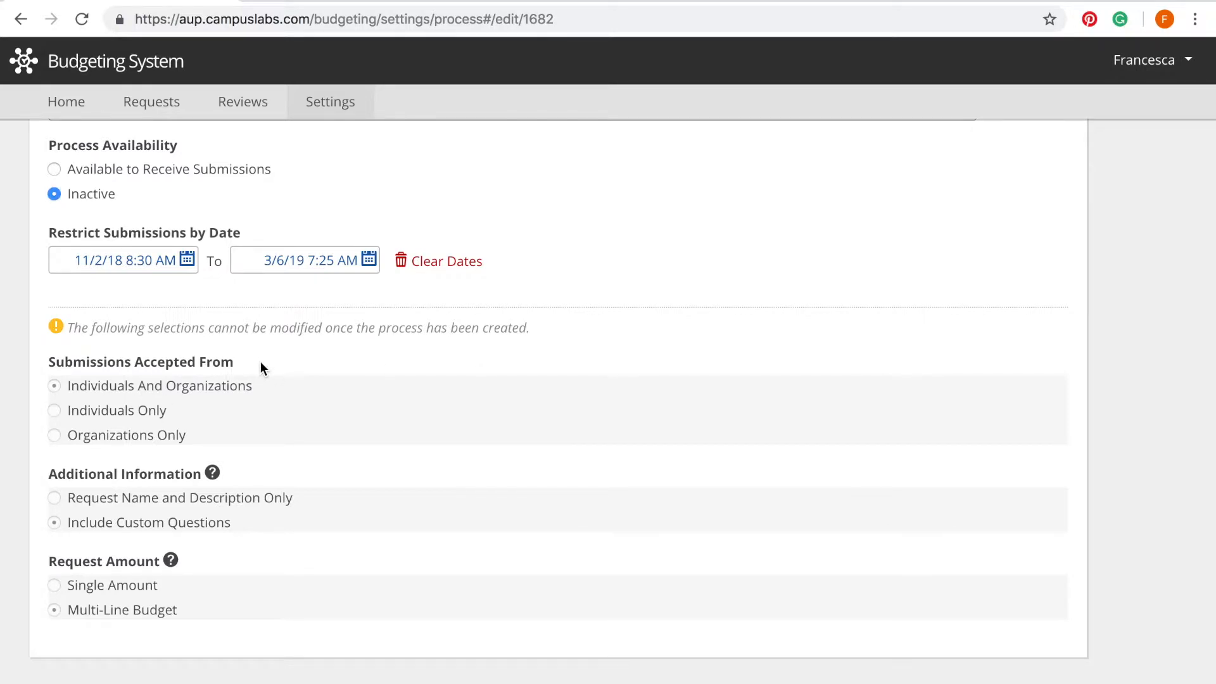
pyautogui.moveTo(255, 364); pyautogui.dragTo(51, 355)
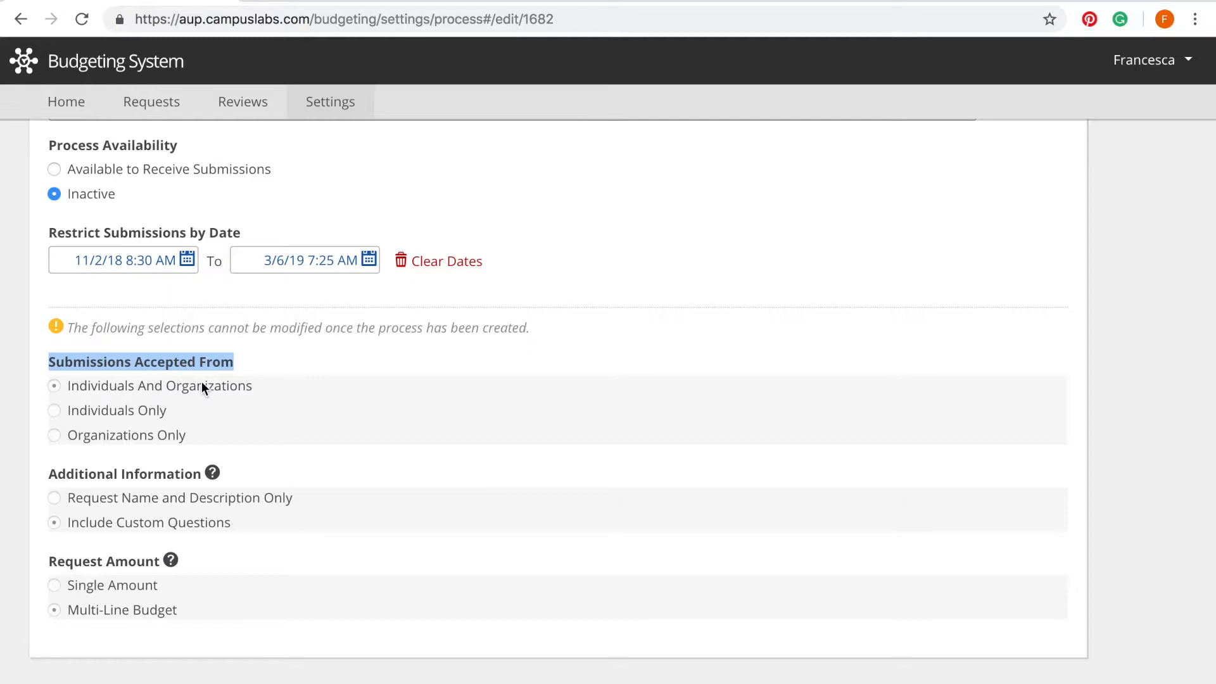
pyautogui.click(271, 388)
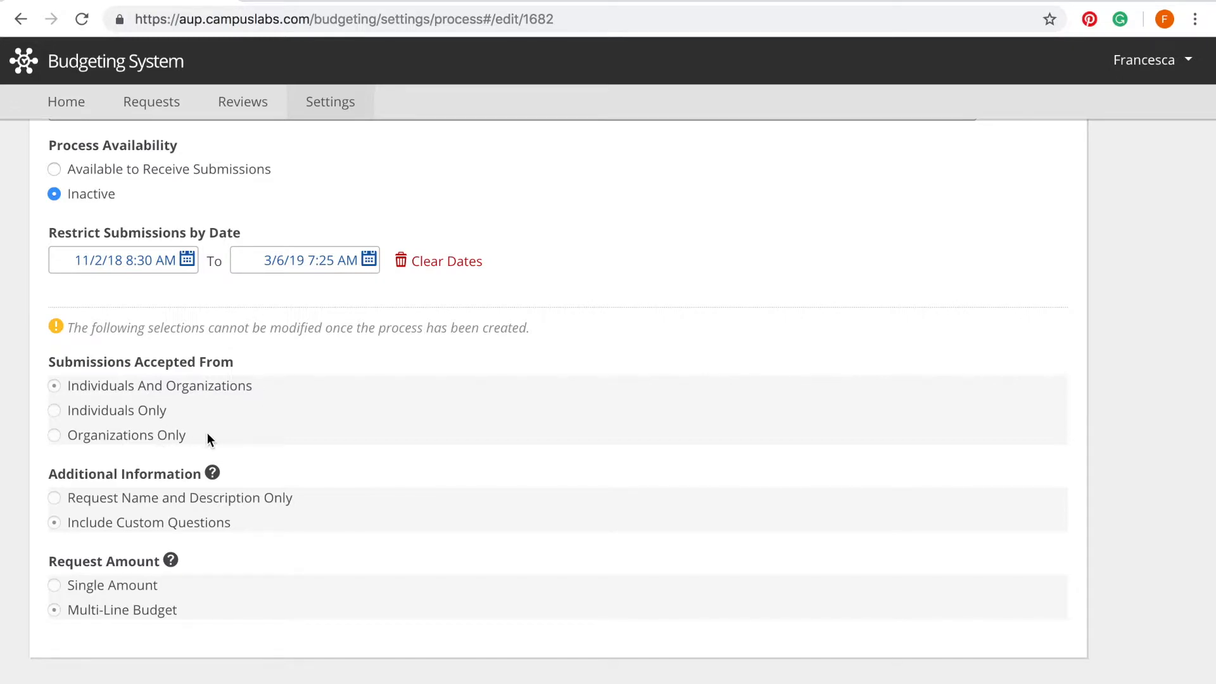
pyautogui.moveTo(204, 433); pyautogui.dragTo(48, 433)
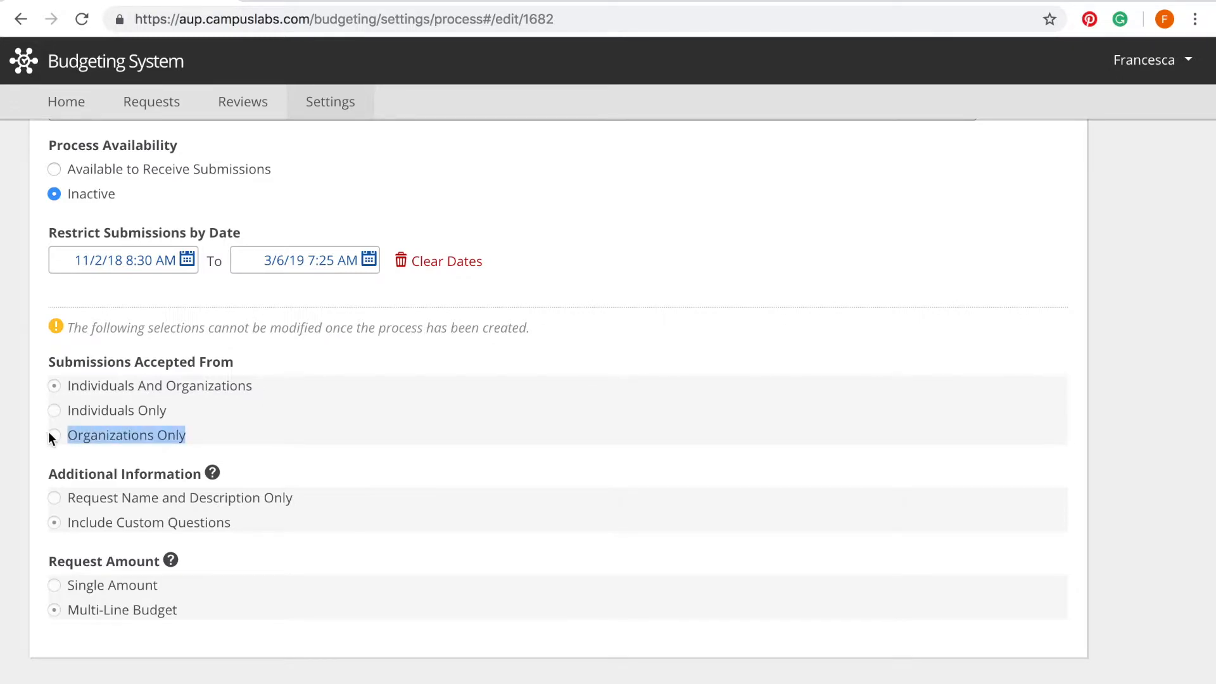
pyautogui.moveTo(283, 386); pyautogui.dragTo(55, 386)
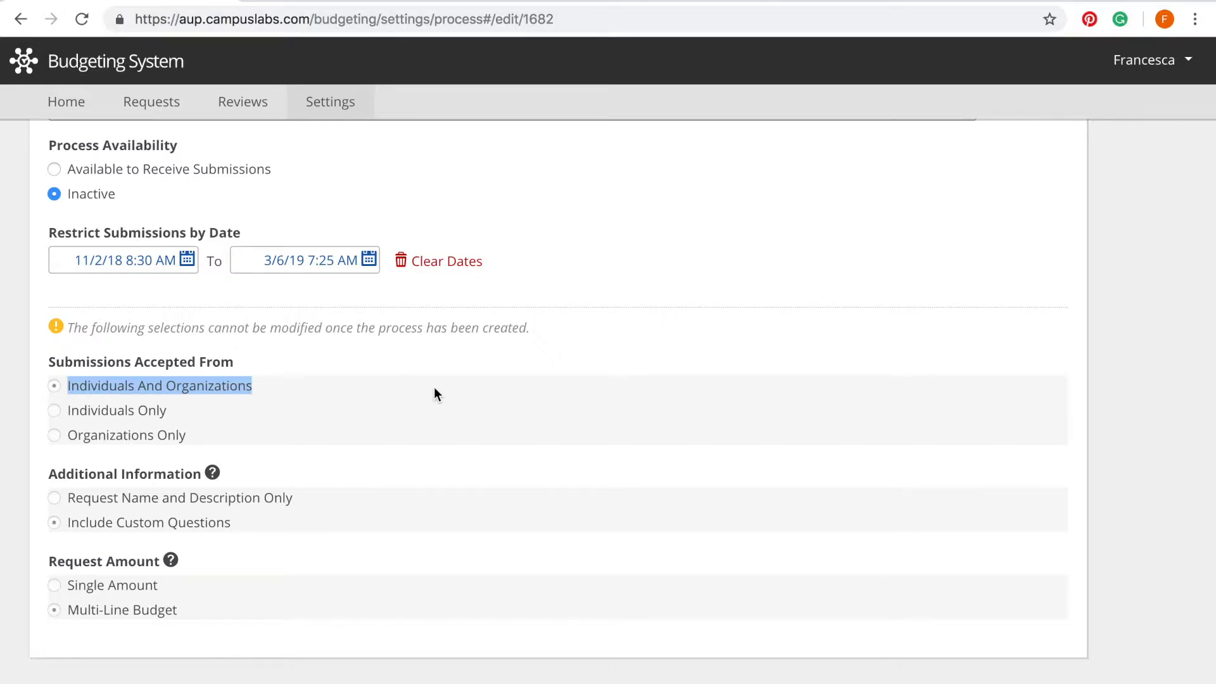
# Step: Clear the highlighted option text, leaving the custom questions starting with Your name in view
pyautogui.click(434, 389)
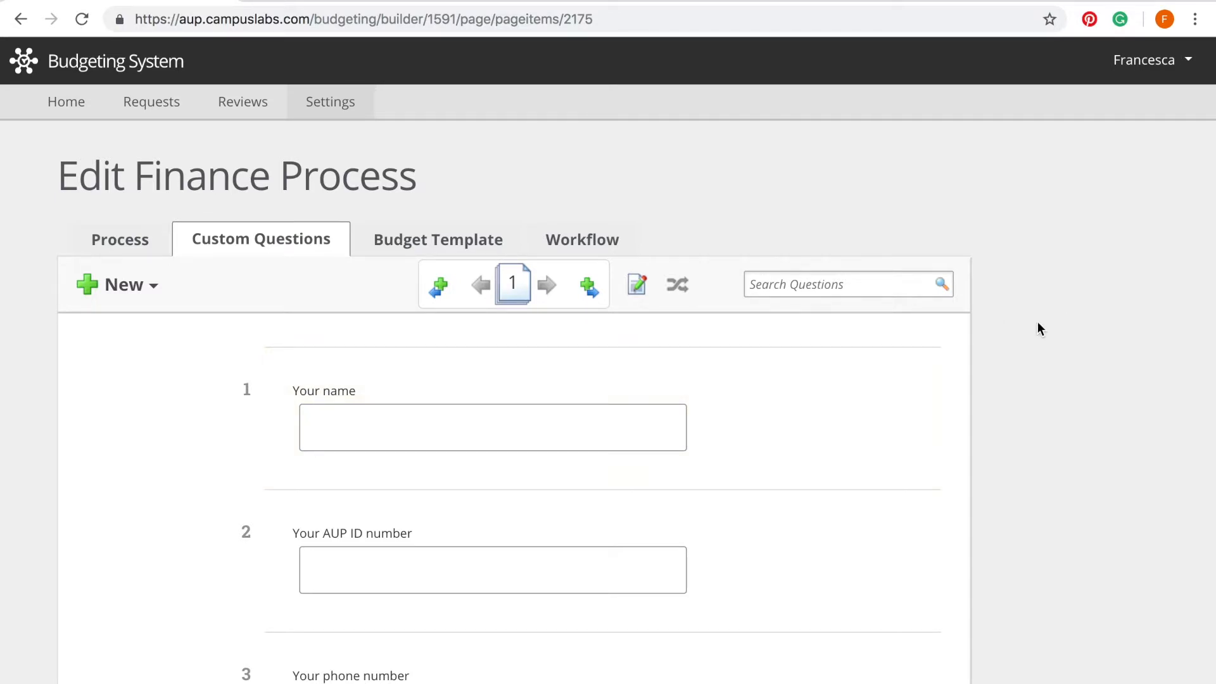
# Step: Scroll through custom questions 1–7 and continue to the Budget Templates tab
pyautogui.scroll(-5, 981, 364)
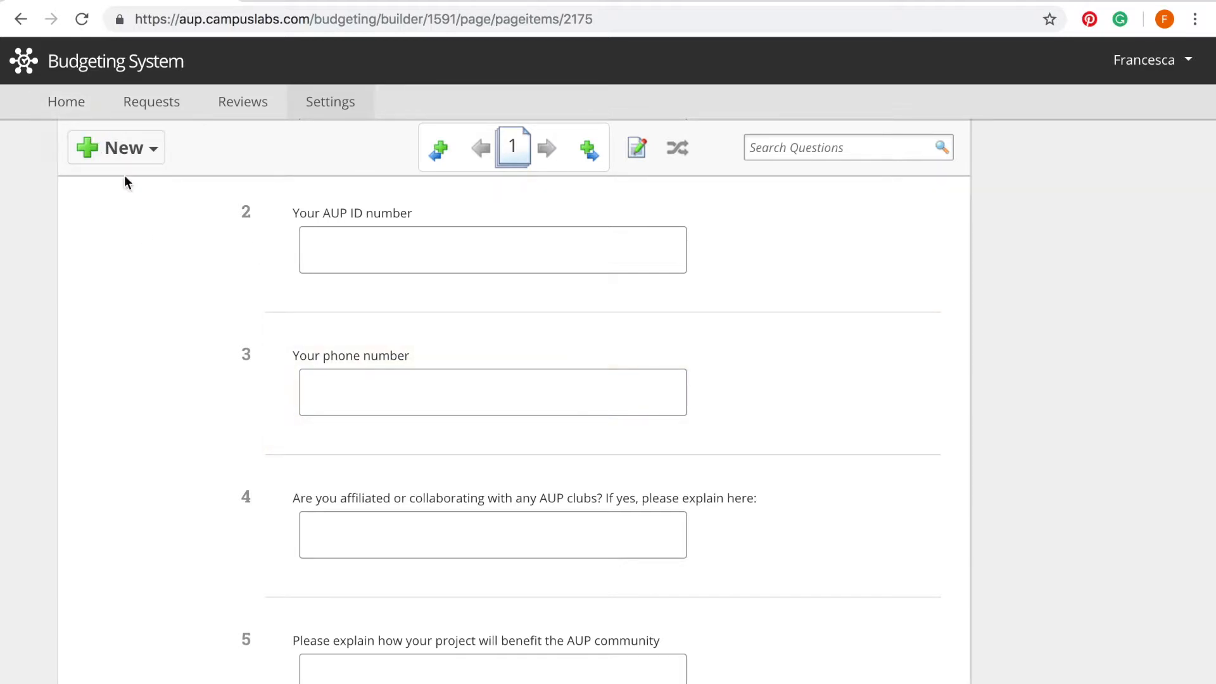
pyautogui.scroll(-2, 181, 401)
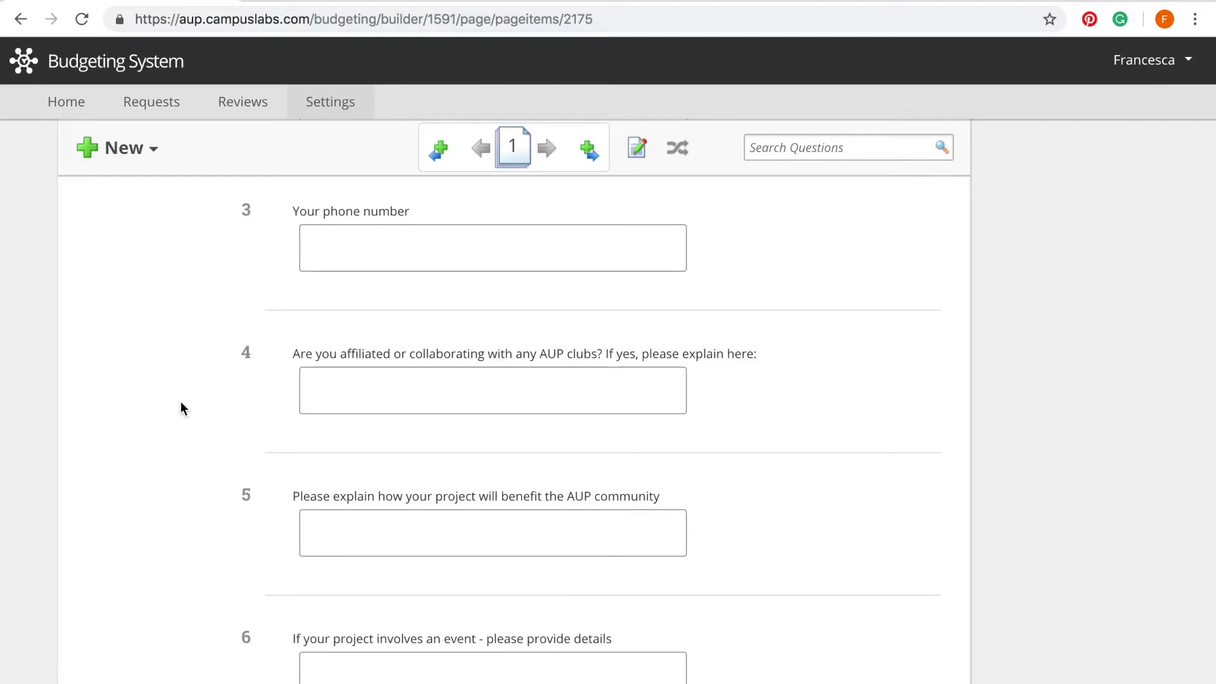
pyautogui.scroll(-4, 182, 408)
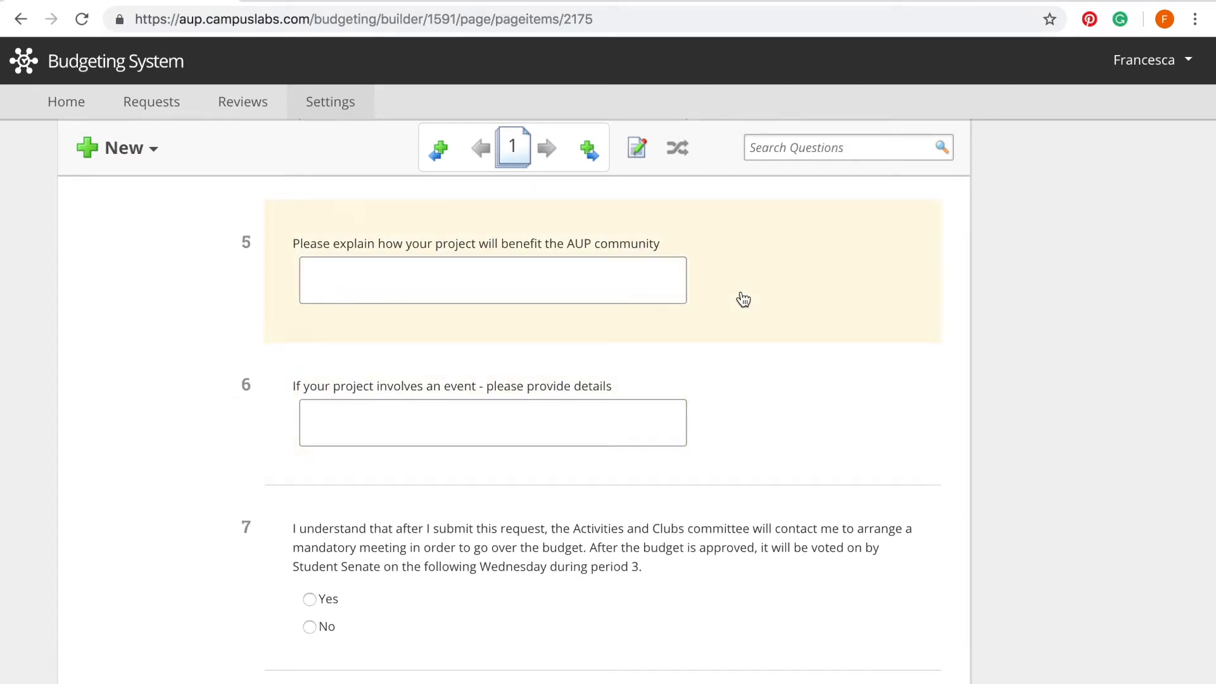
pyautogui.scroll(-3, 744, 300)
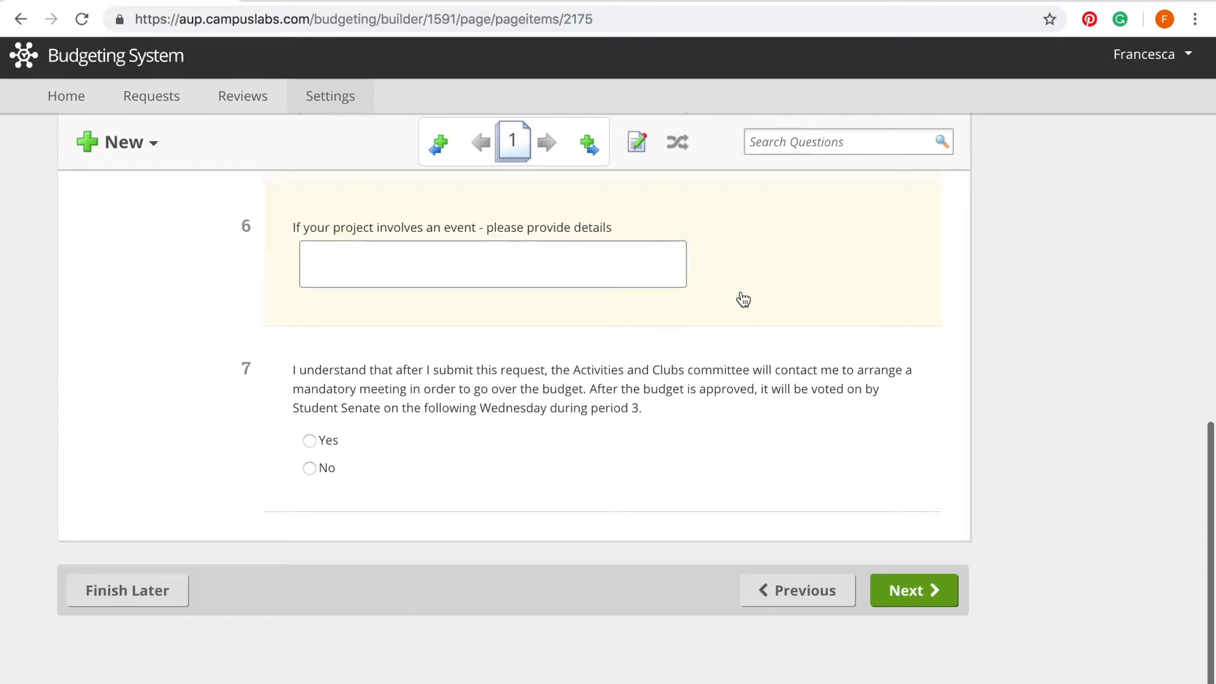
pyautogui.click(903, 610)
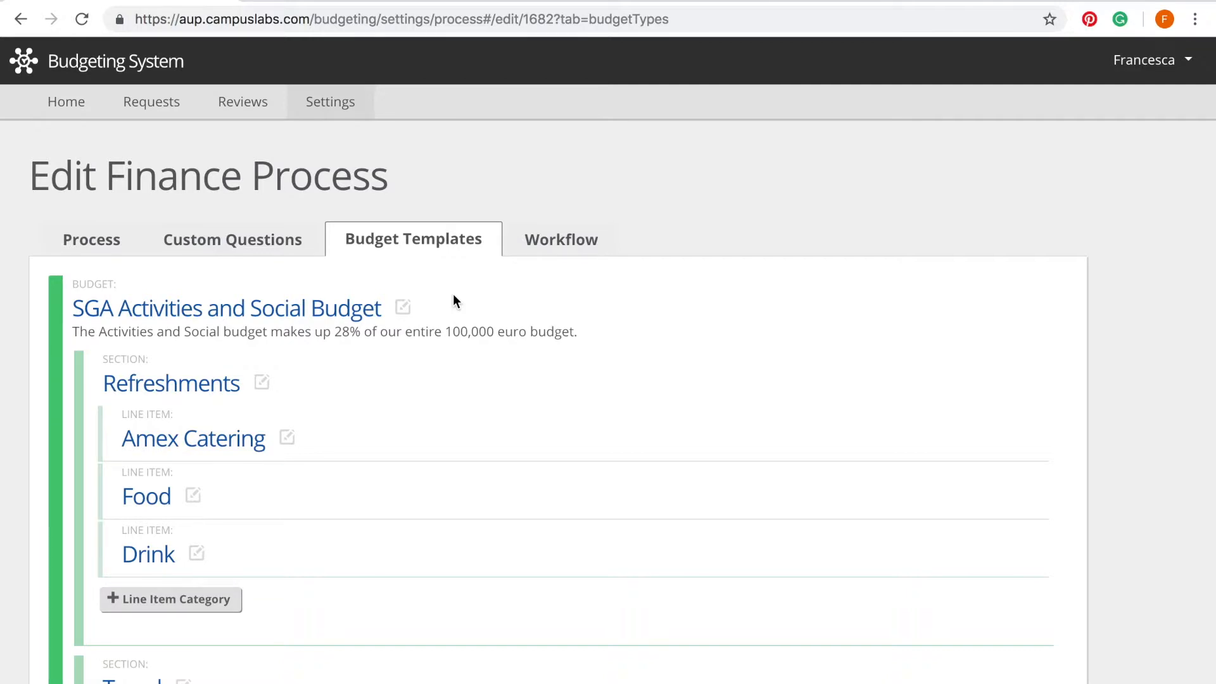
pyautogui.scroll(-5, 412, 380)
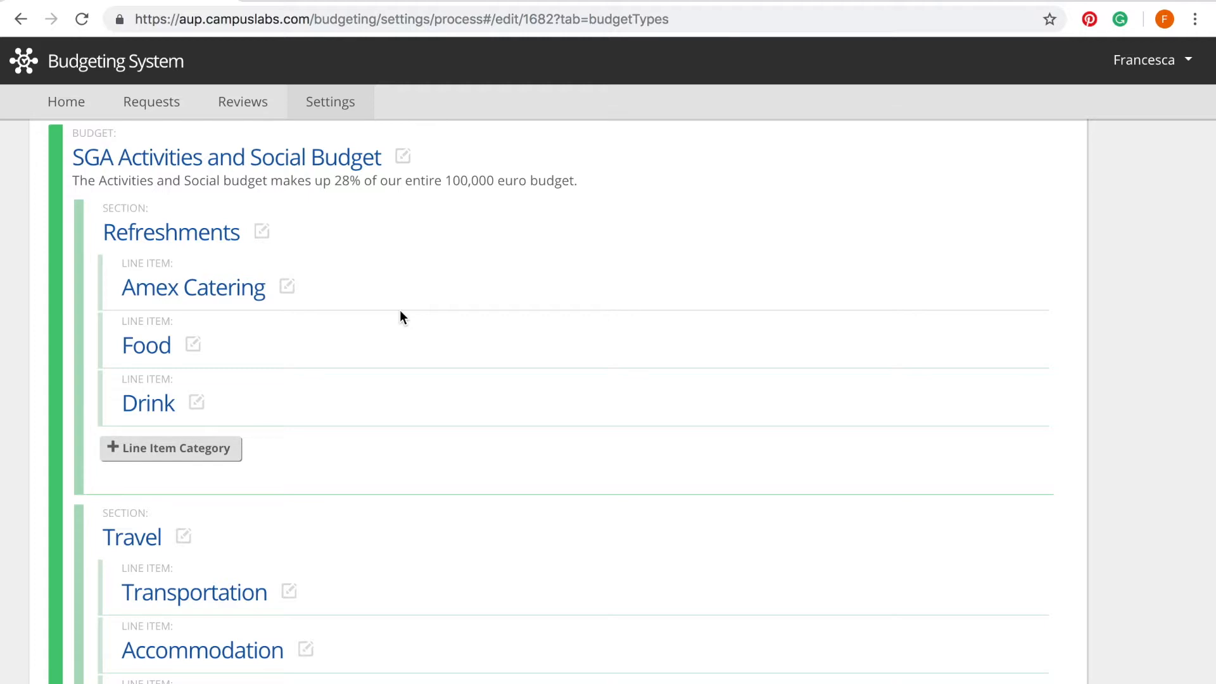
pyautogui.scroll(-10, 400, 312)
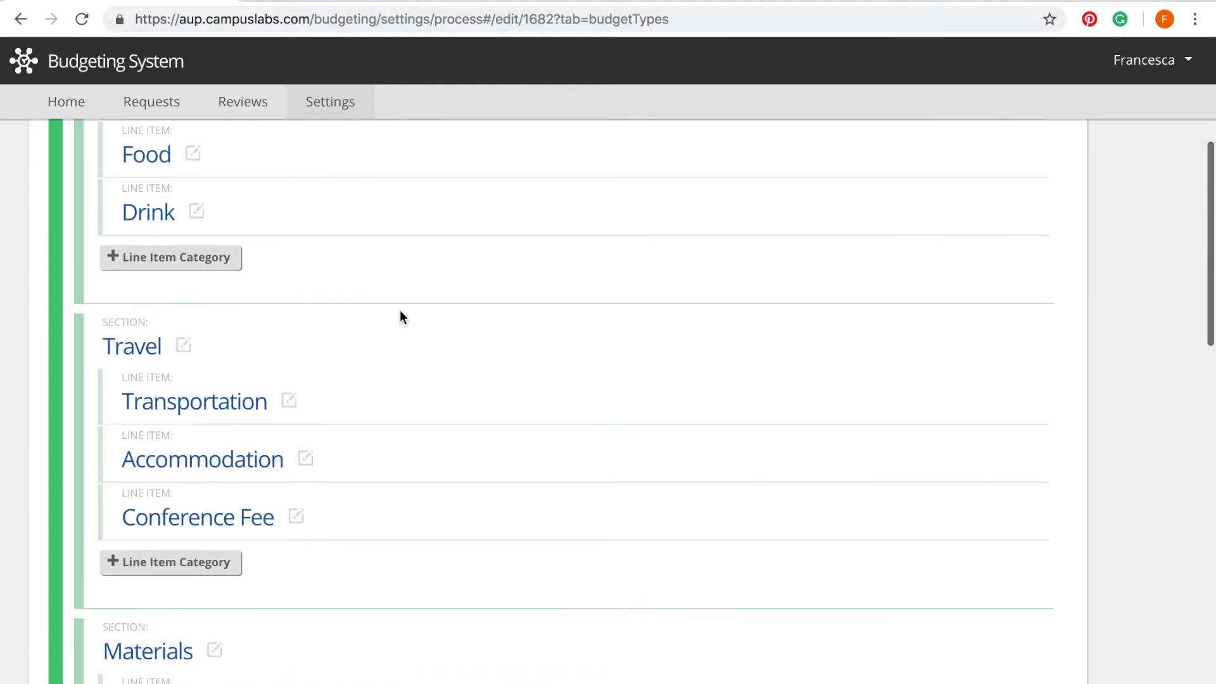
pyautogui.scroll(-5, 400, 311)
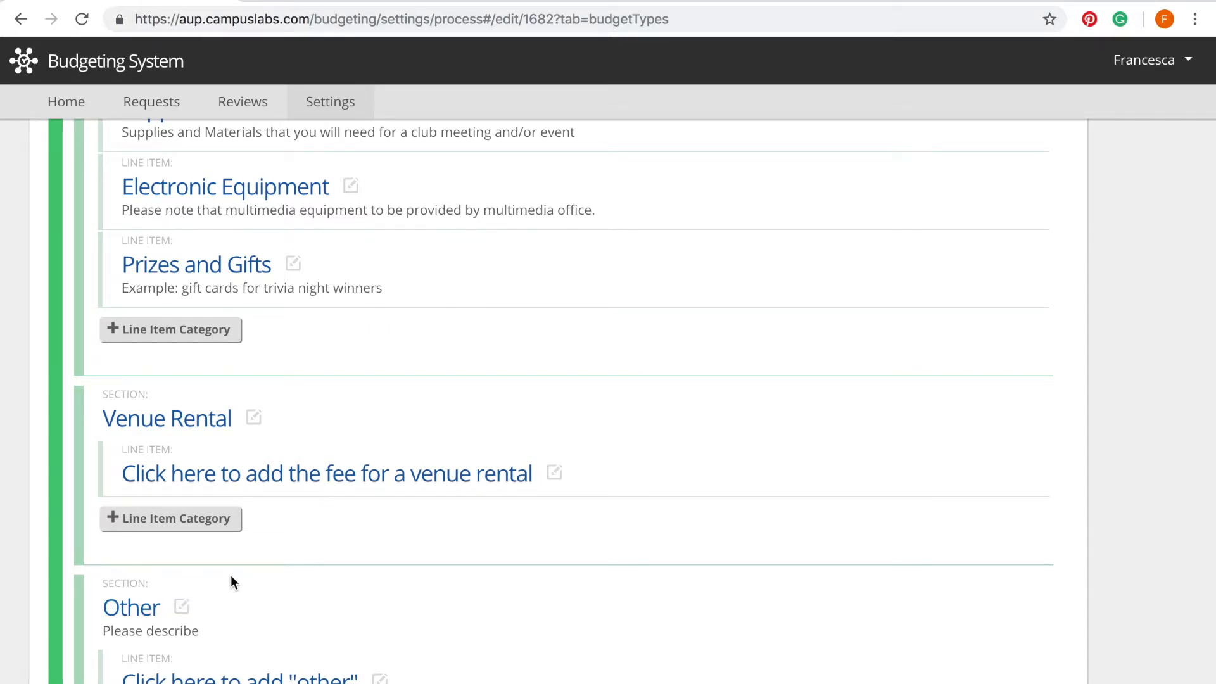
pyautogui.scroll(10, 230, 575)
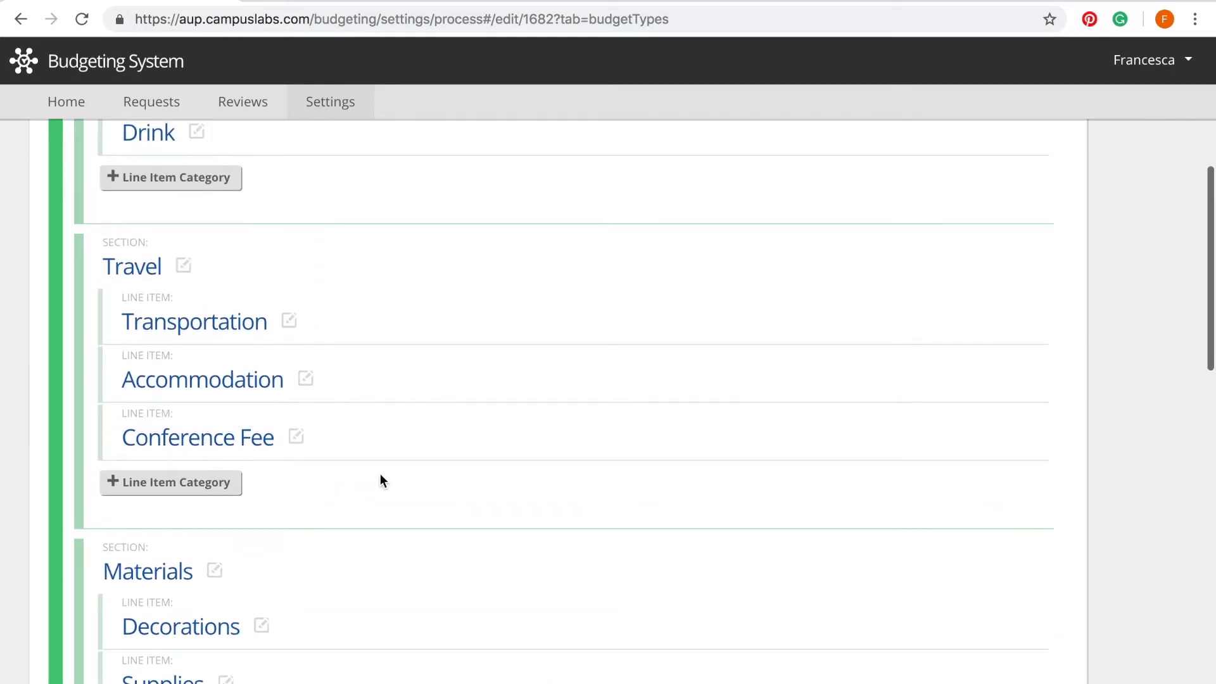
pyautogui.scroll(5, 380, 480)
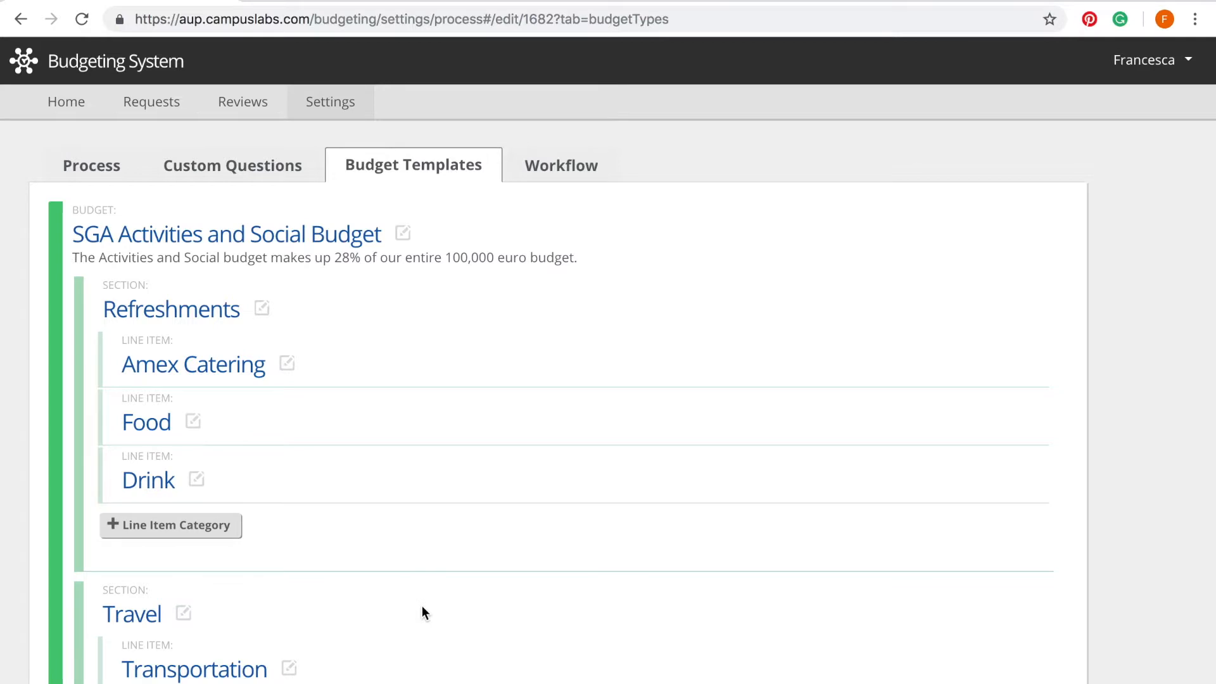
pyautogui.click(163, 529)
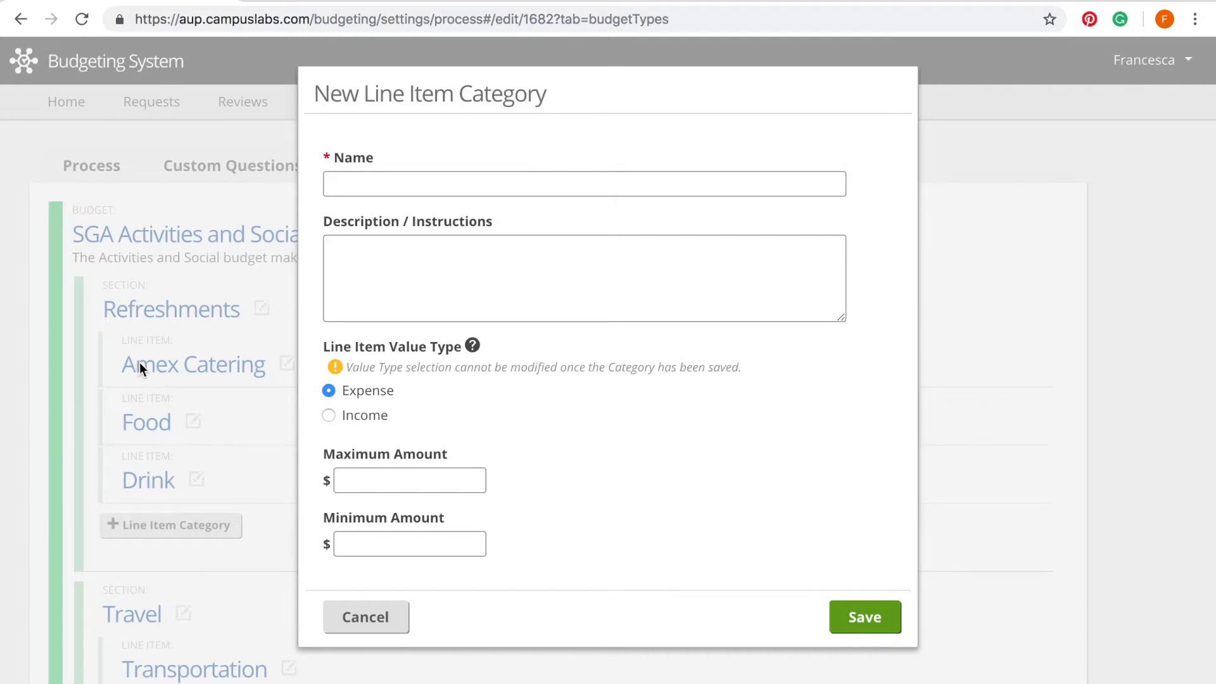
pyautogui.click(352, 189)
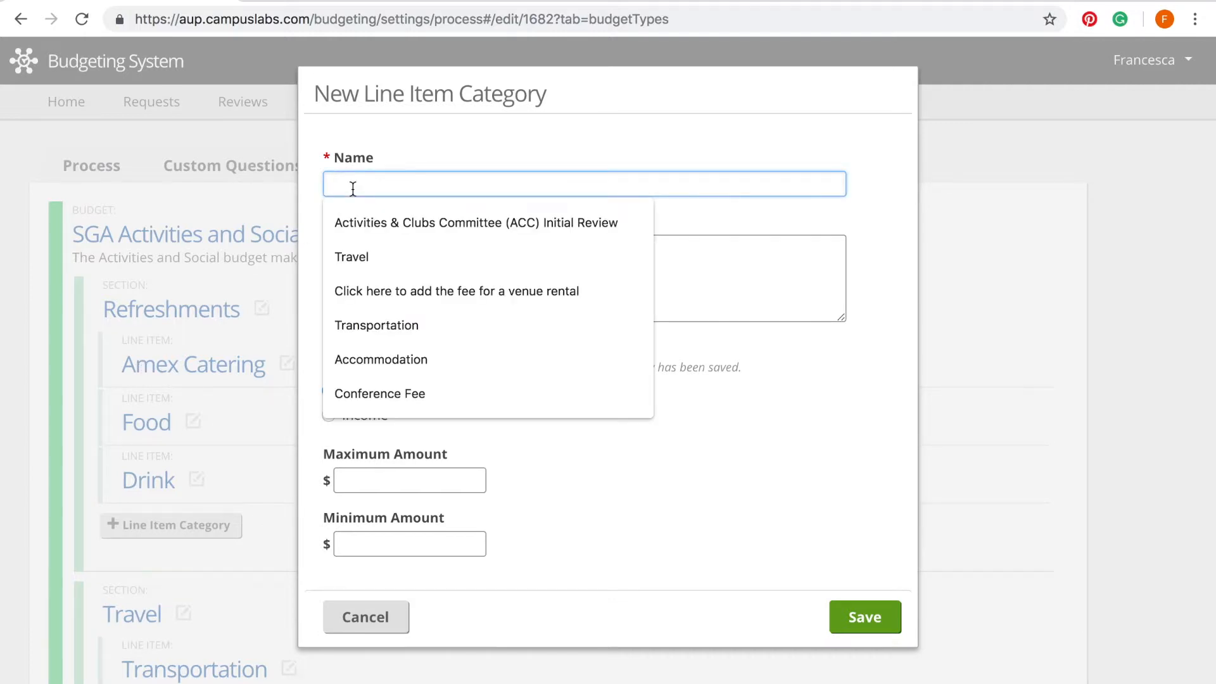
pyautogui.write('Drink')
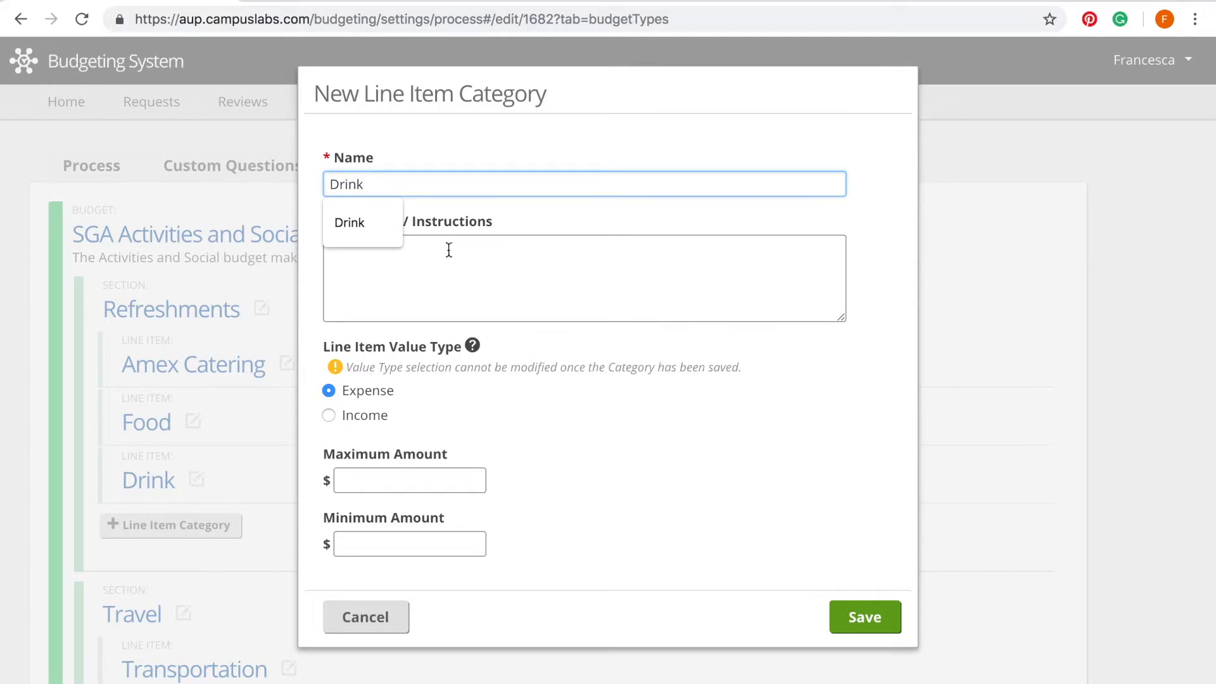
pyautogui.click(449, 251)
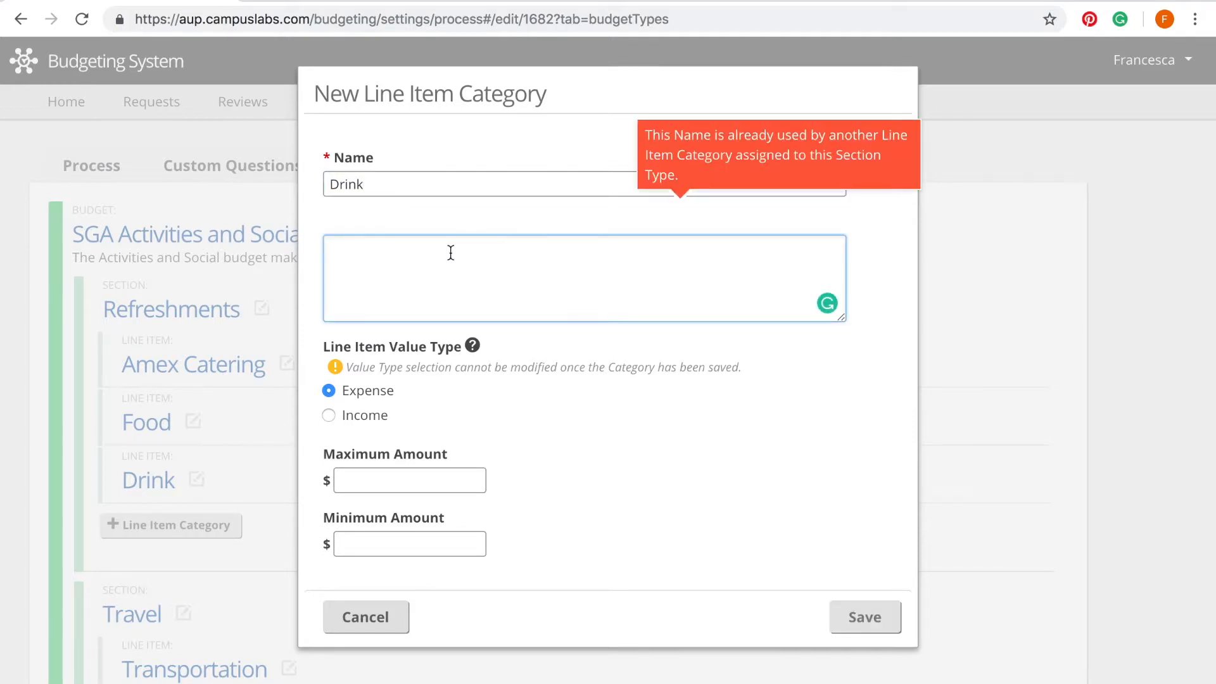
pyautogui.moveTo(408, 396); pyautogui.dragTo(336, 392)
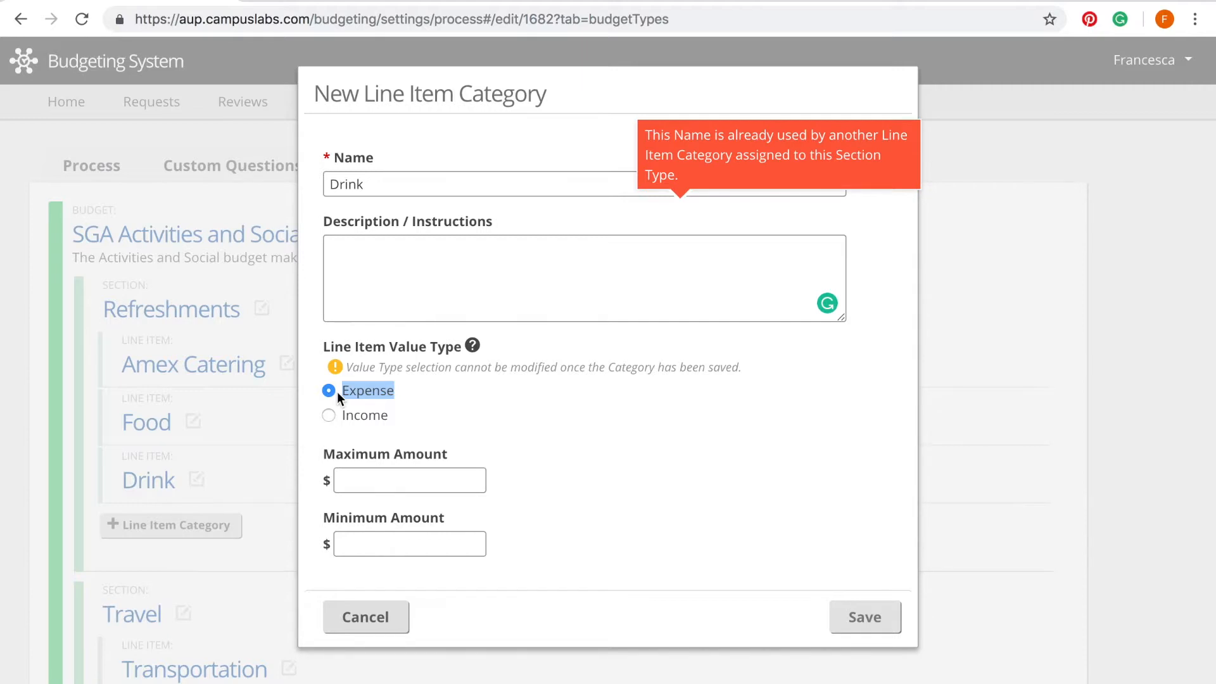
pyautogui.click(535, 468)
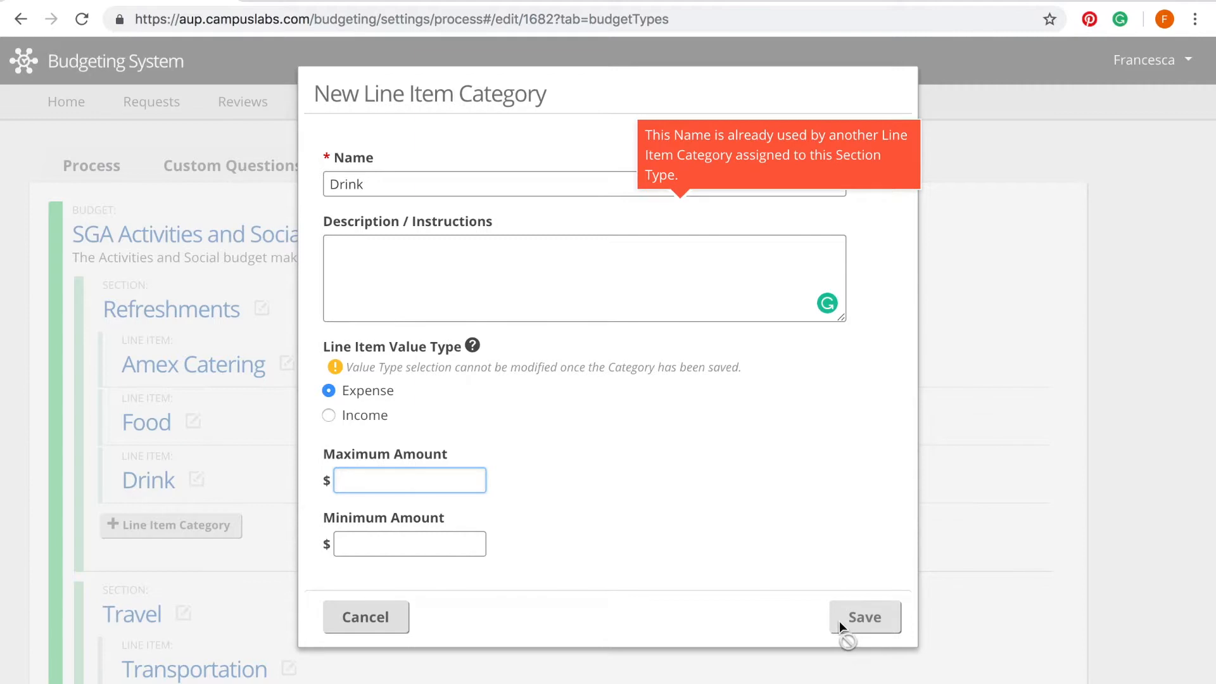
pyautogui.click(357, 627)
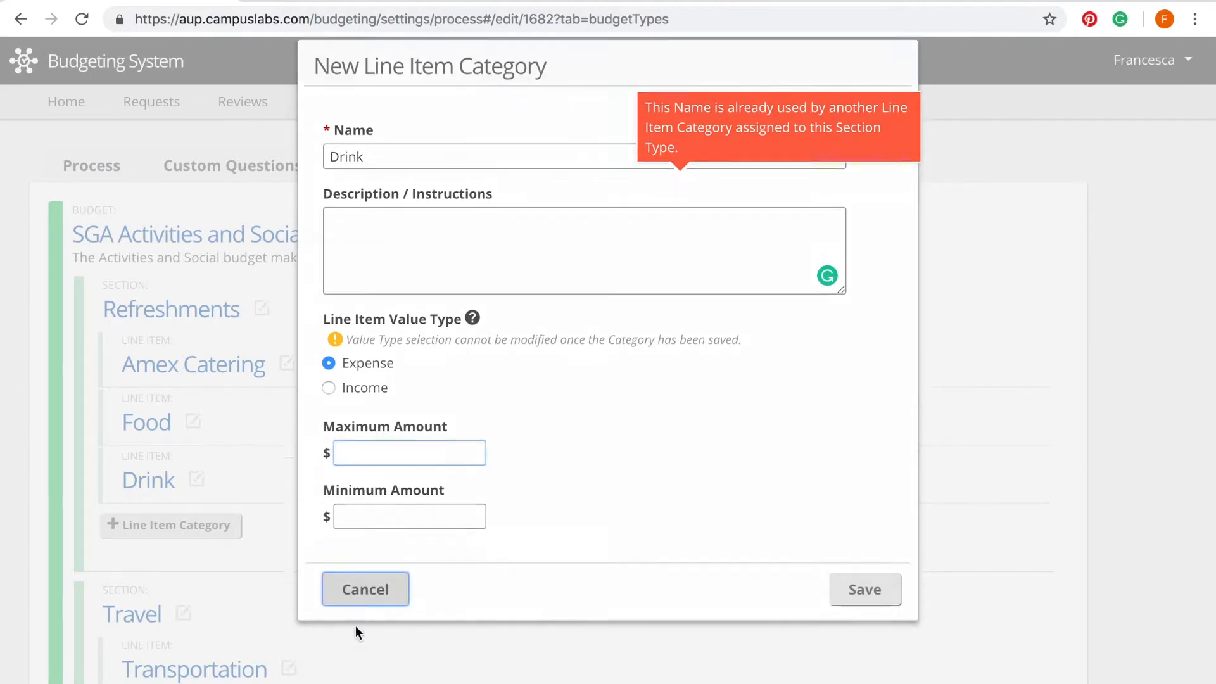
# Step: Scroll to the bottom of the budget templates and continue to the Workflow tab
pyautogui.scroll(-10, 394, 443)
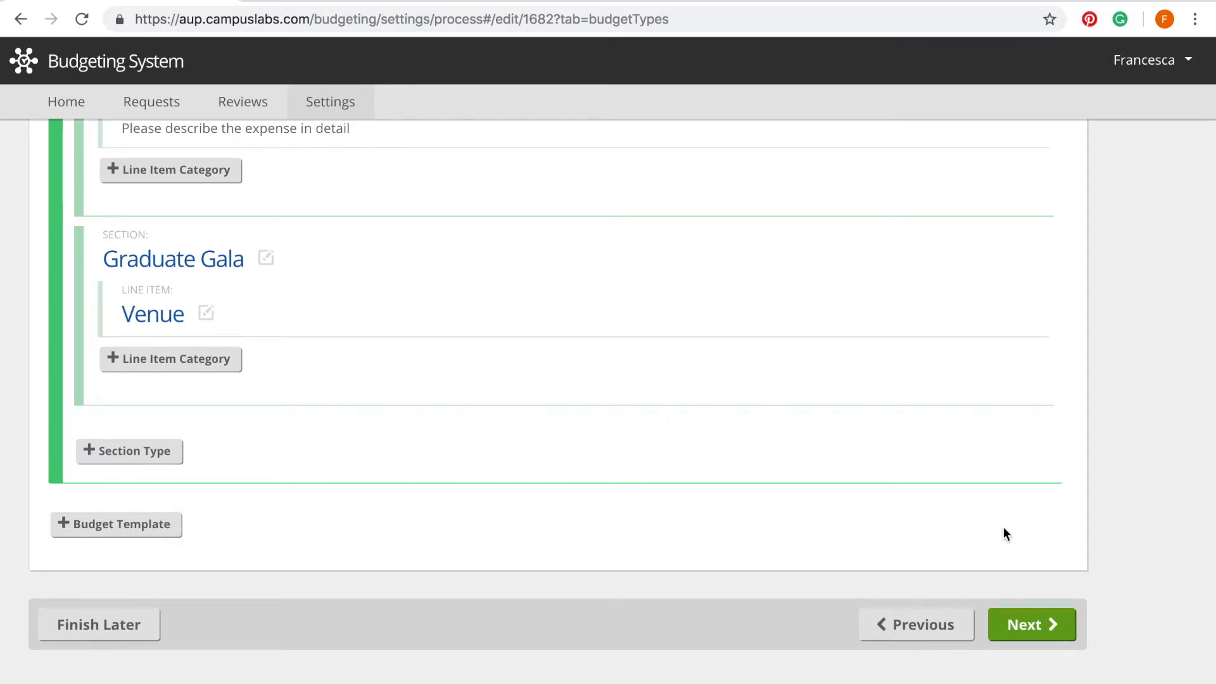
pyautogui.click(1020, 624)
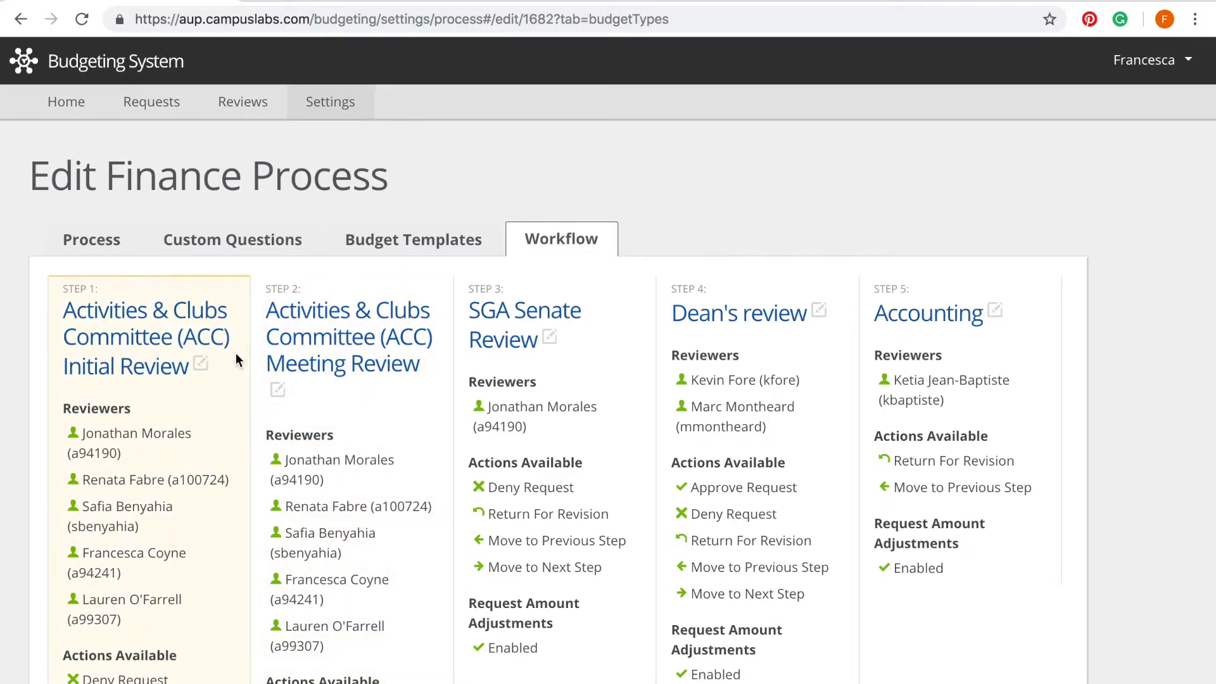
# Step: Scroll the Workflow tab and highlight Step 1's Move to Next Step action
pyautogui.scroll(-3, 237, 358)
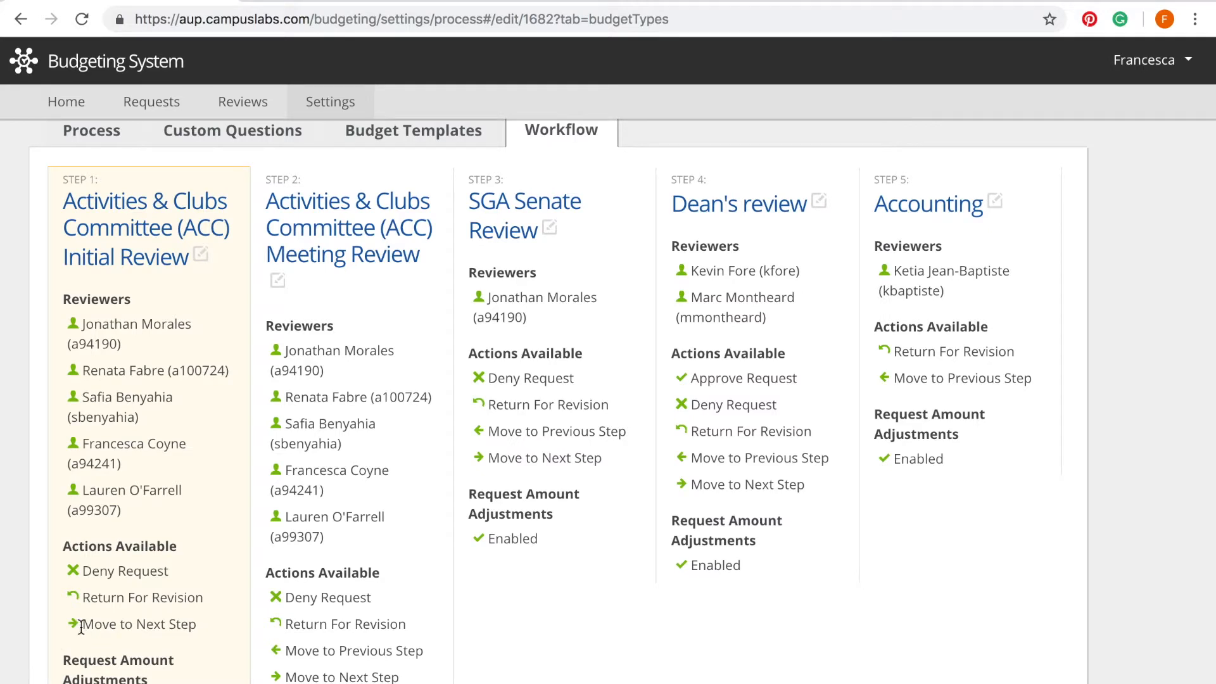
pyautogui.moveTo(79, 624); pyautogui.dragTo(199, 627)
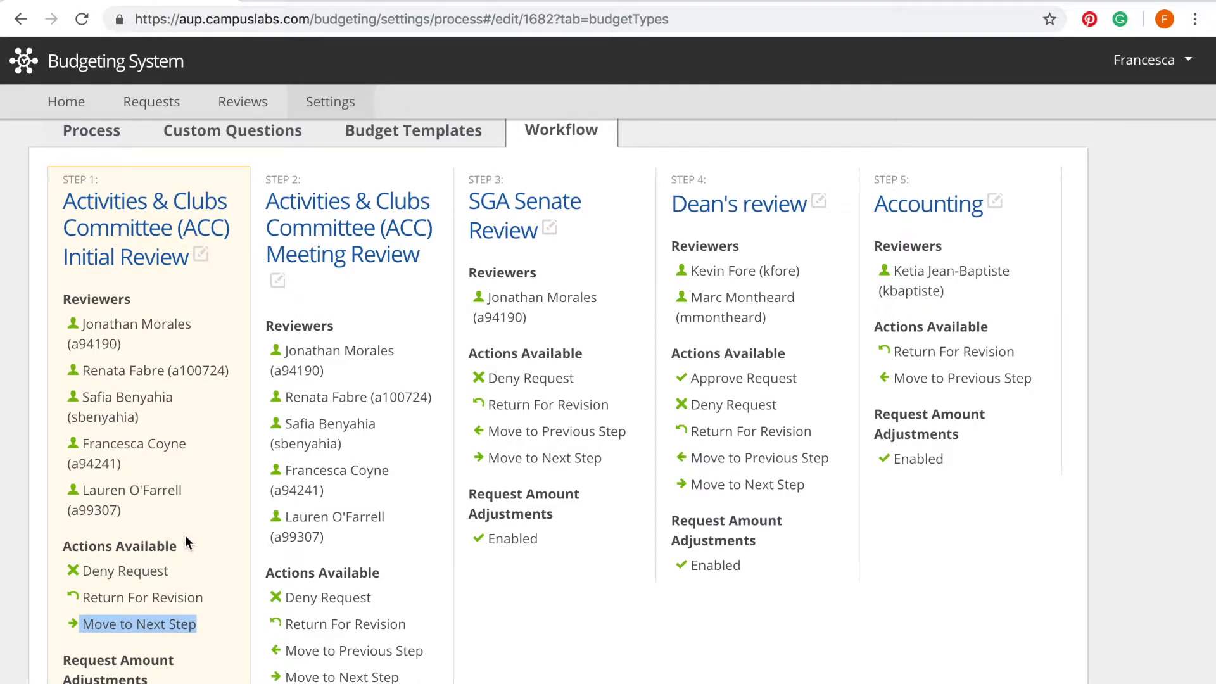
pyautogui.scroll(-1, 242, 540)
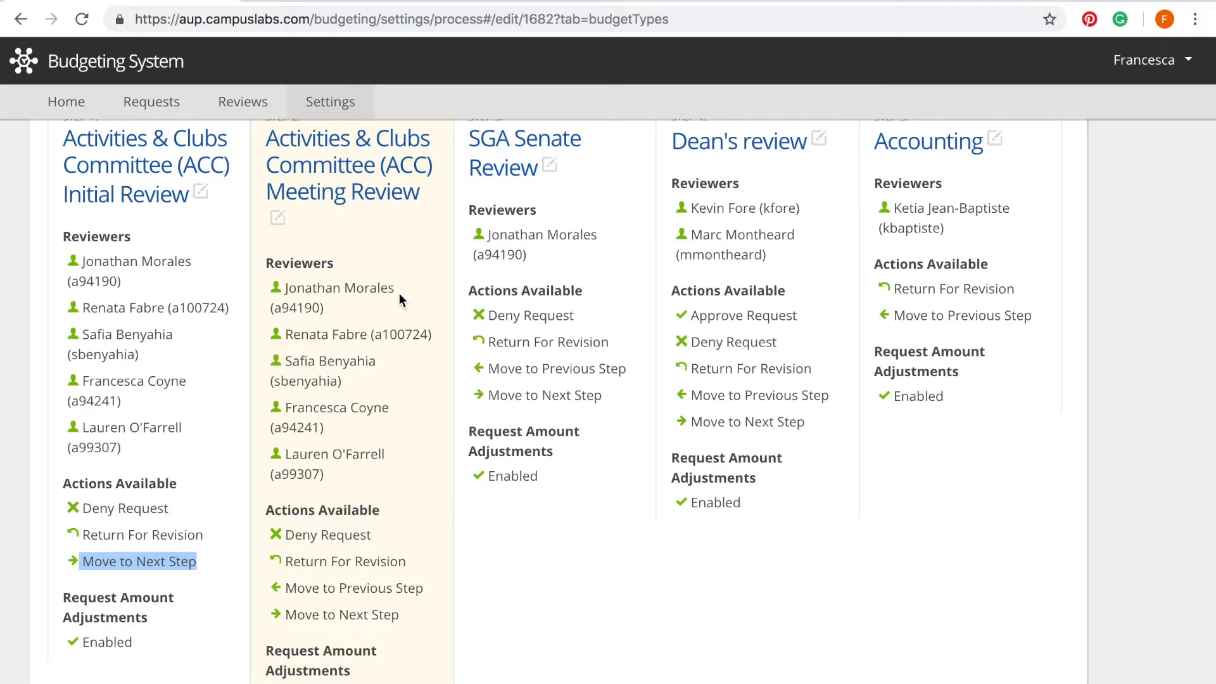
pyautogui.scroll(1, 363, 384)
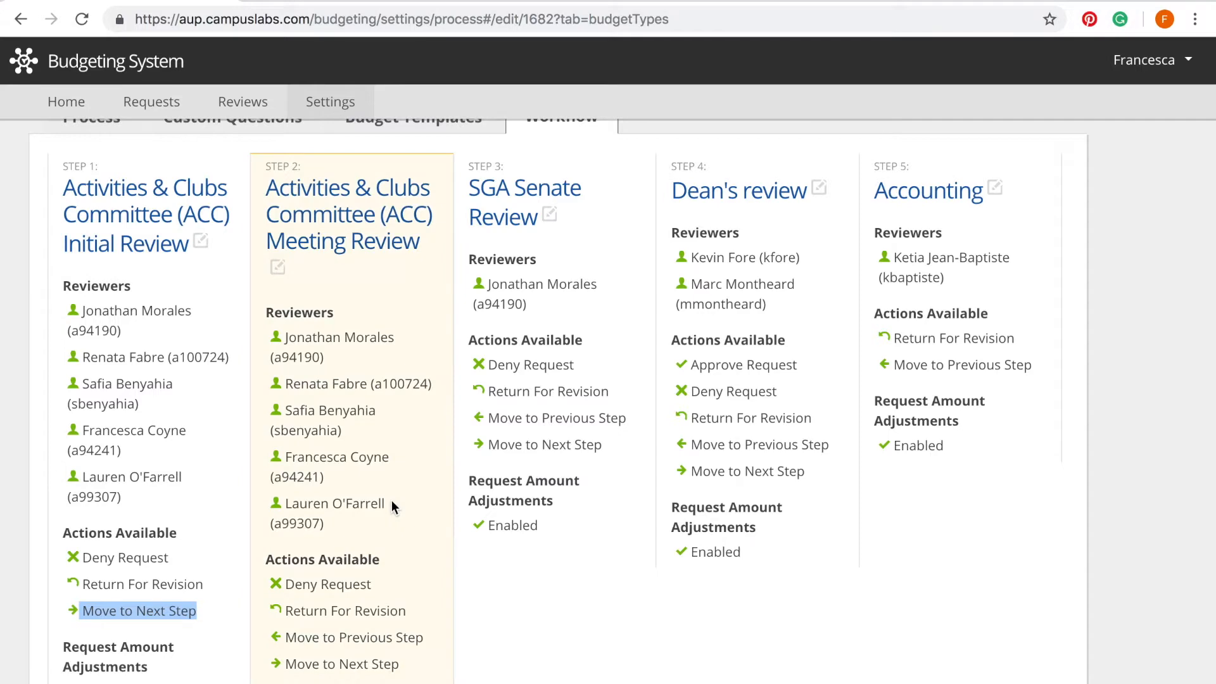
pyautogui.click(776, 620)
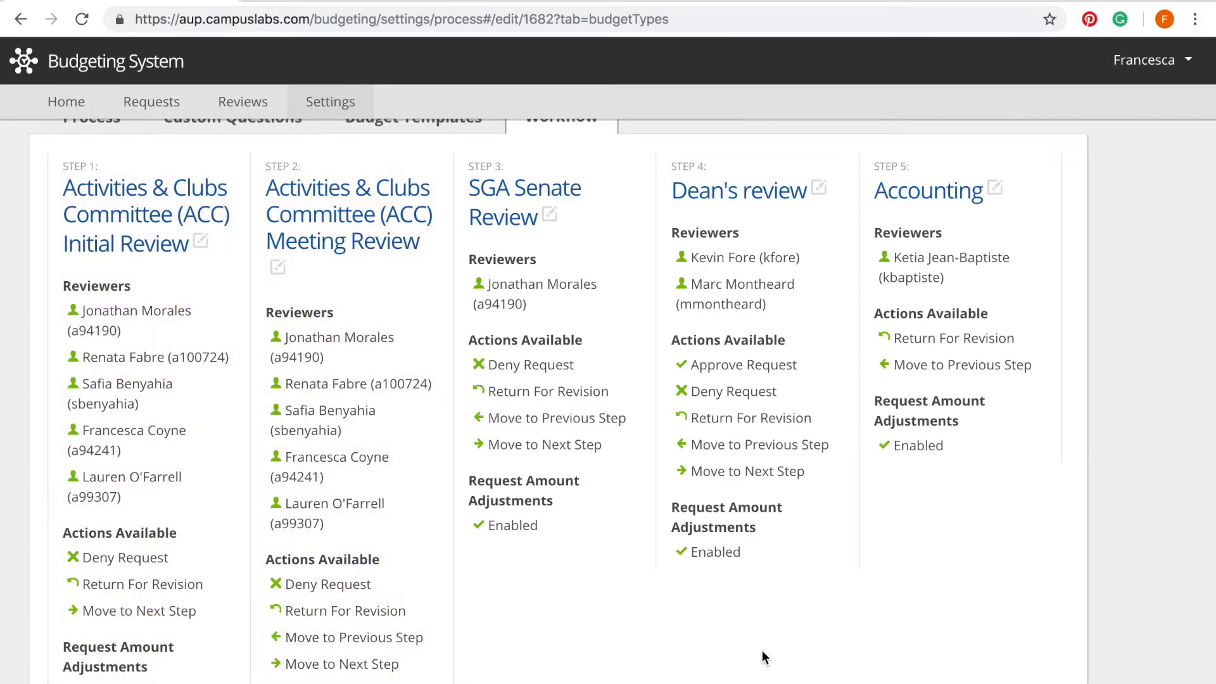
# Step: Open Step 1's Edit Step dialog and highlight the ACC Initial Review step name
pyautogui.click(200, 242)
pyautogui.moveTo(649, 210); pyautogui.dragTo(303, 216)
pyautogui.click(775, 243)
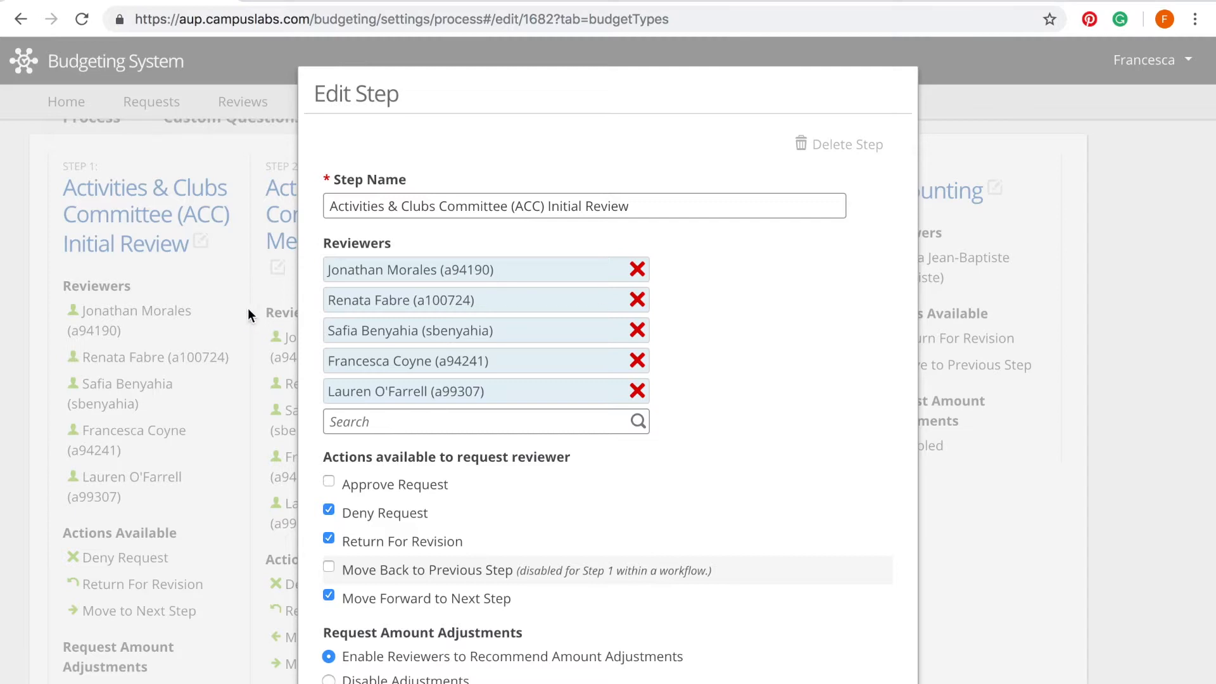
# Step: Toggle Approve Request on and back off, keep Recommend Amount Adjustments enabled, and save Step 1
pyautogui.scroll(-2, 393, 304)
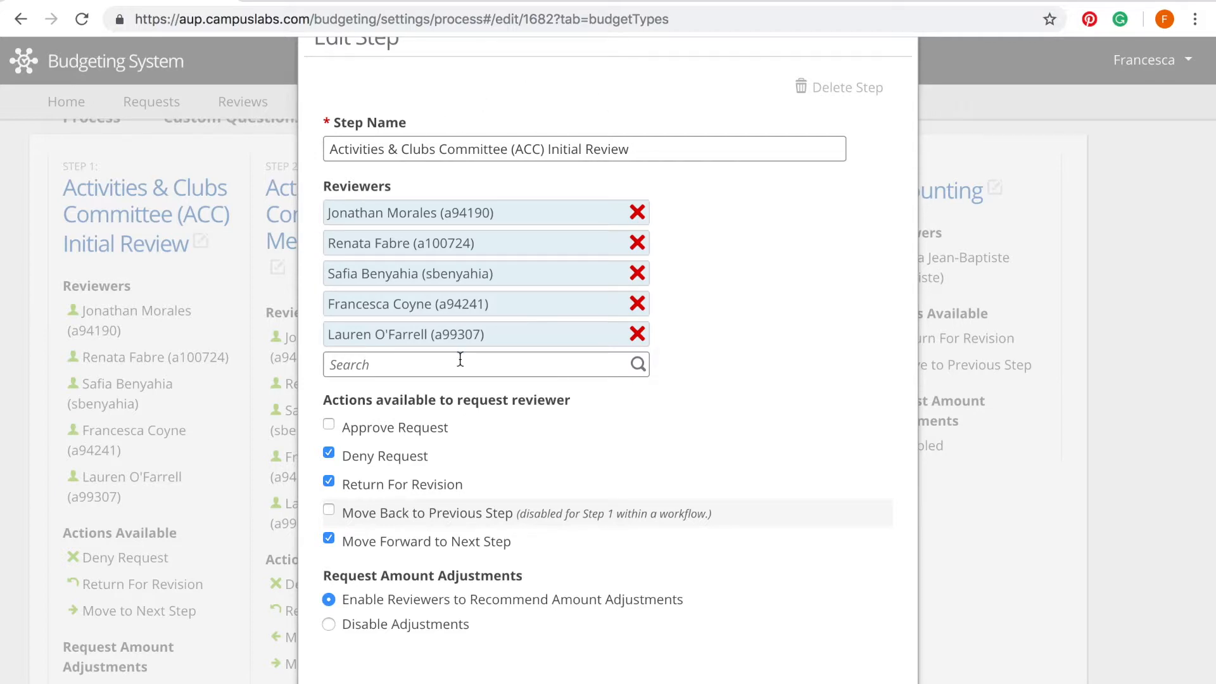
pyautogui.scroll(-2, 769, 385)
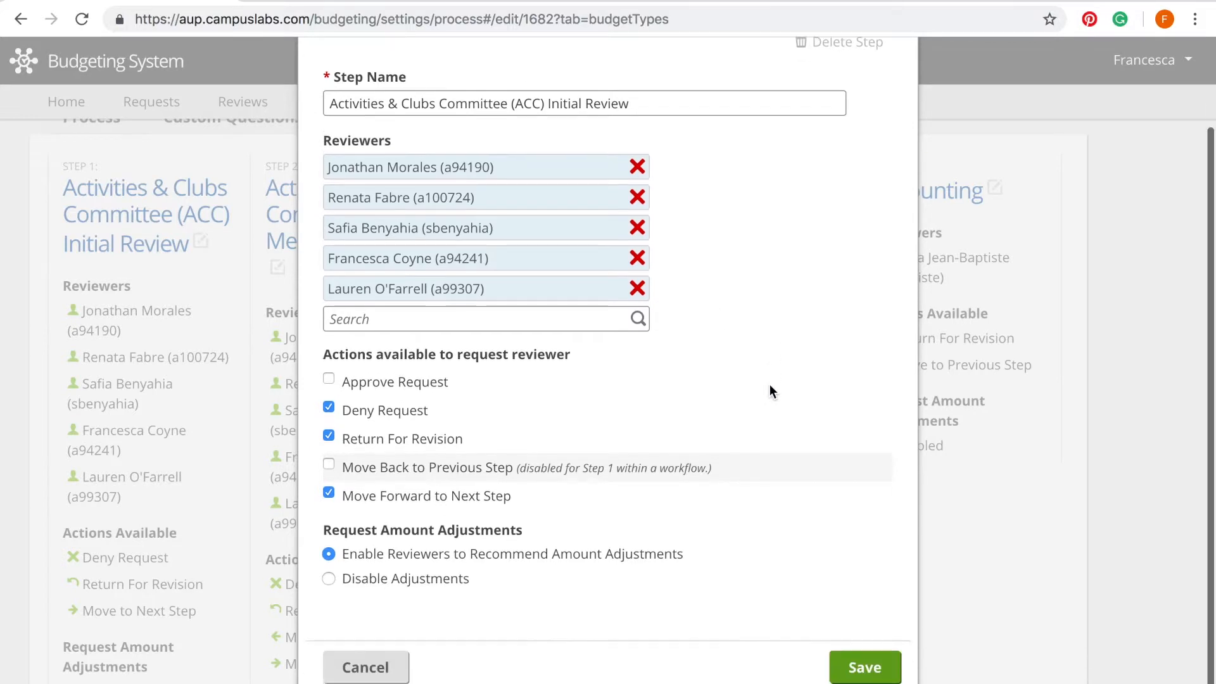
pyautogui.tripleClick(580, 365)
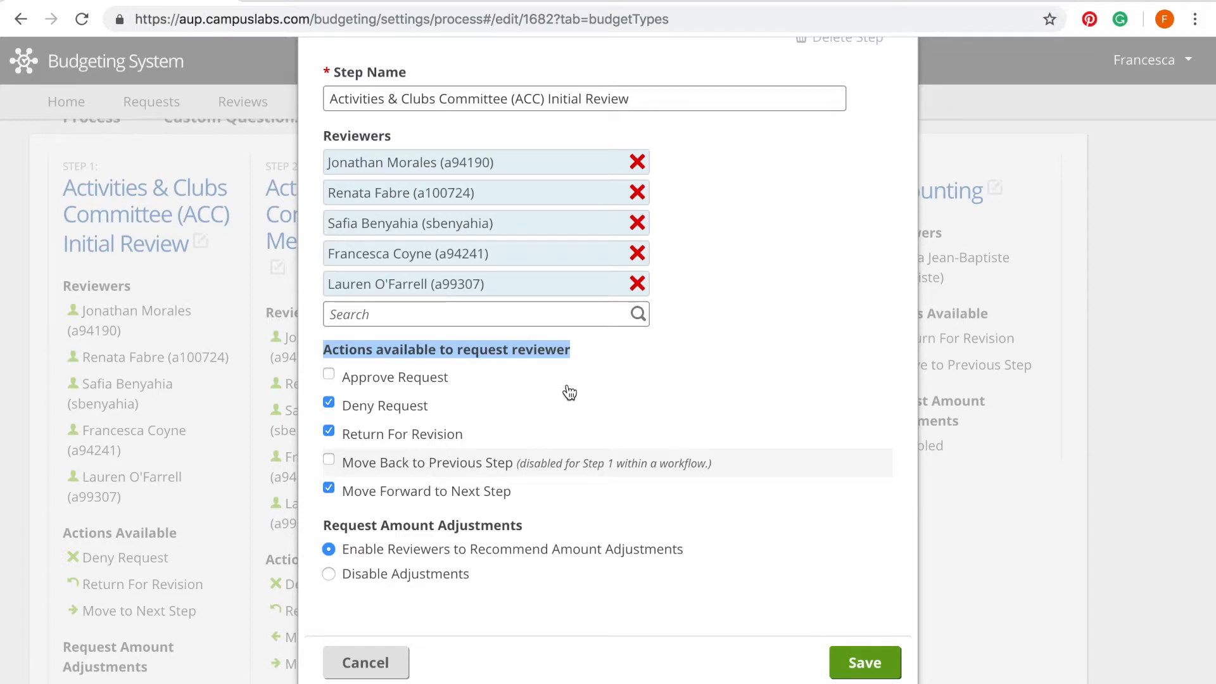
pyautogui.click(612, 380)
pyautogui.click(328, 374)
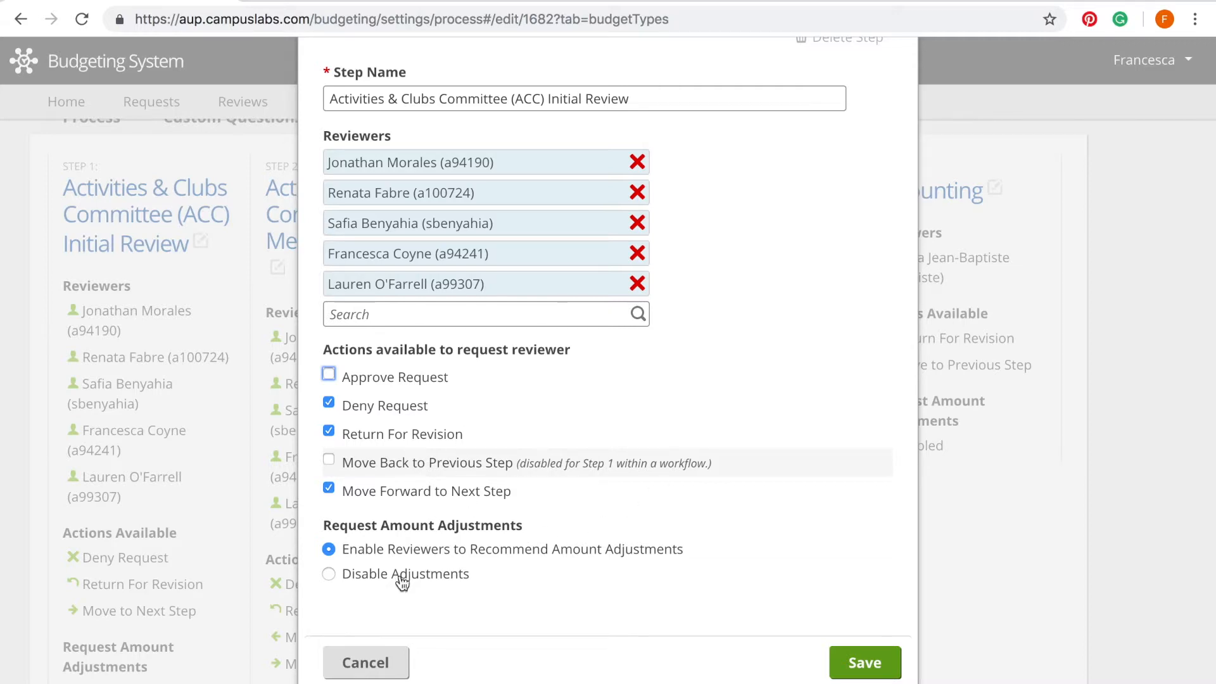
pyautogui.click(705, 561)
pyautogui.moveTo(705, 561); pyautogui.dragTo(344, 556)
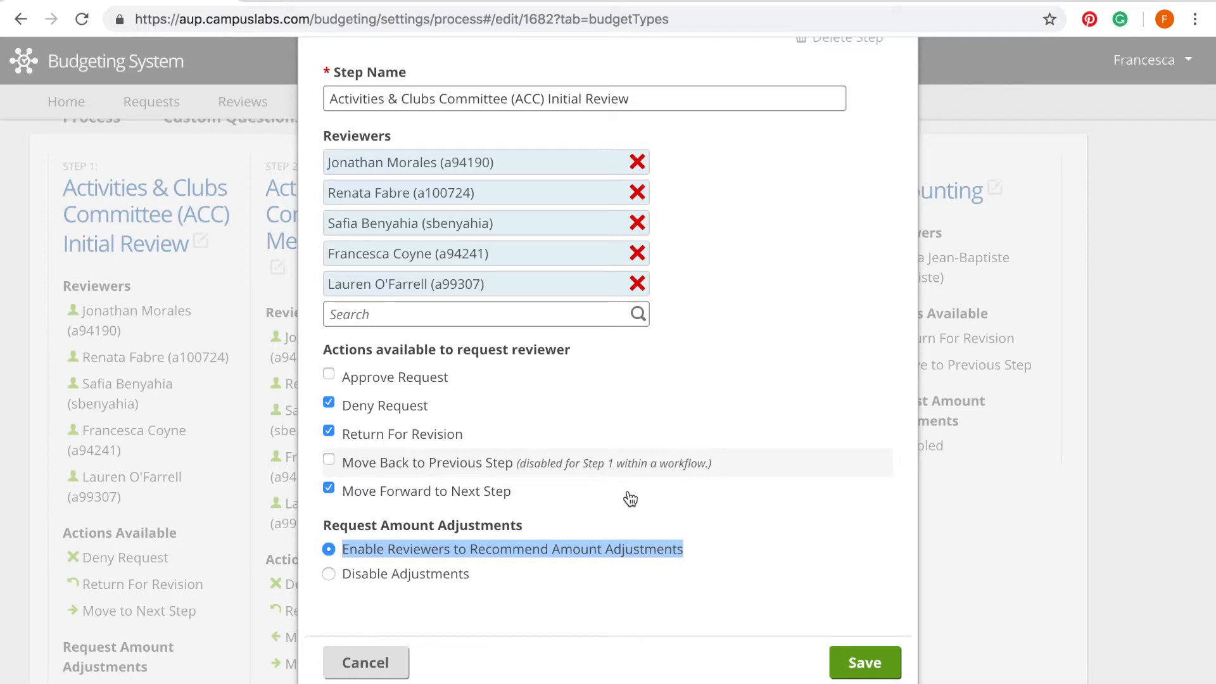
pyautogui.click(865, 661)
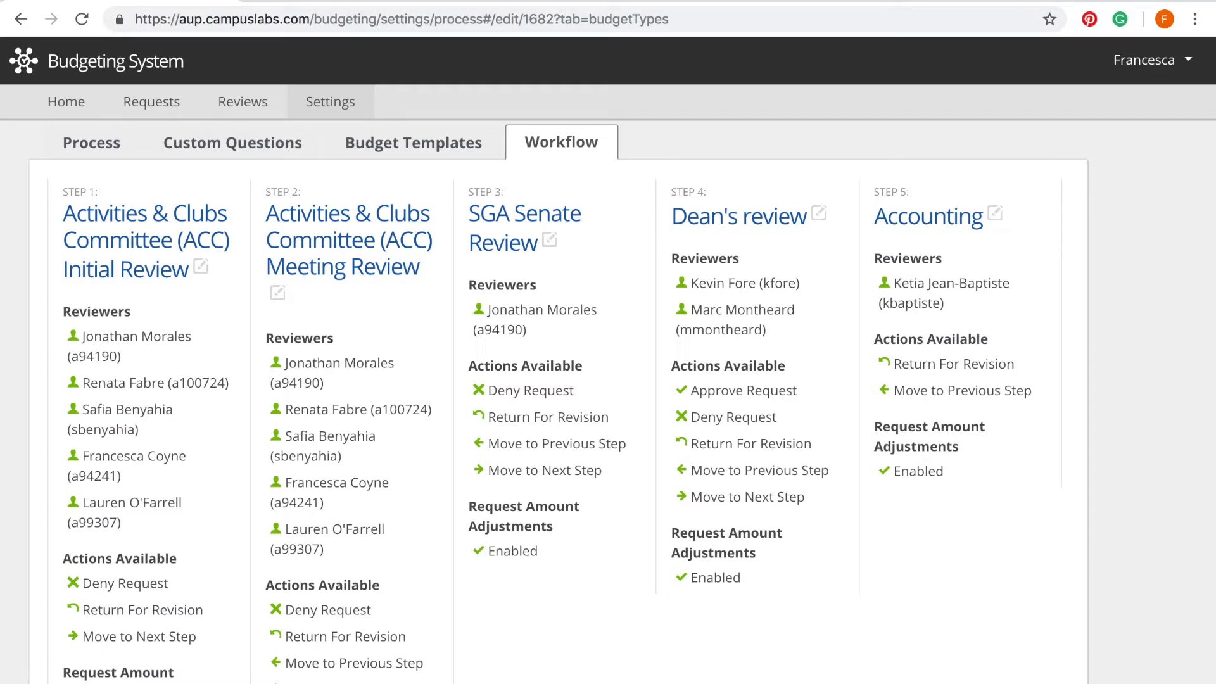
# Step: Return Home and open Requests To Review, listing Speaking Event and Budget Request Instructions
pyautogui.click(64, 109)
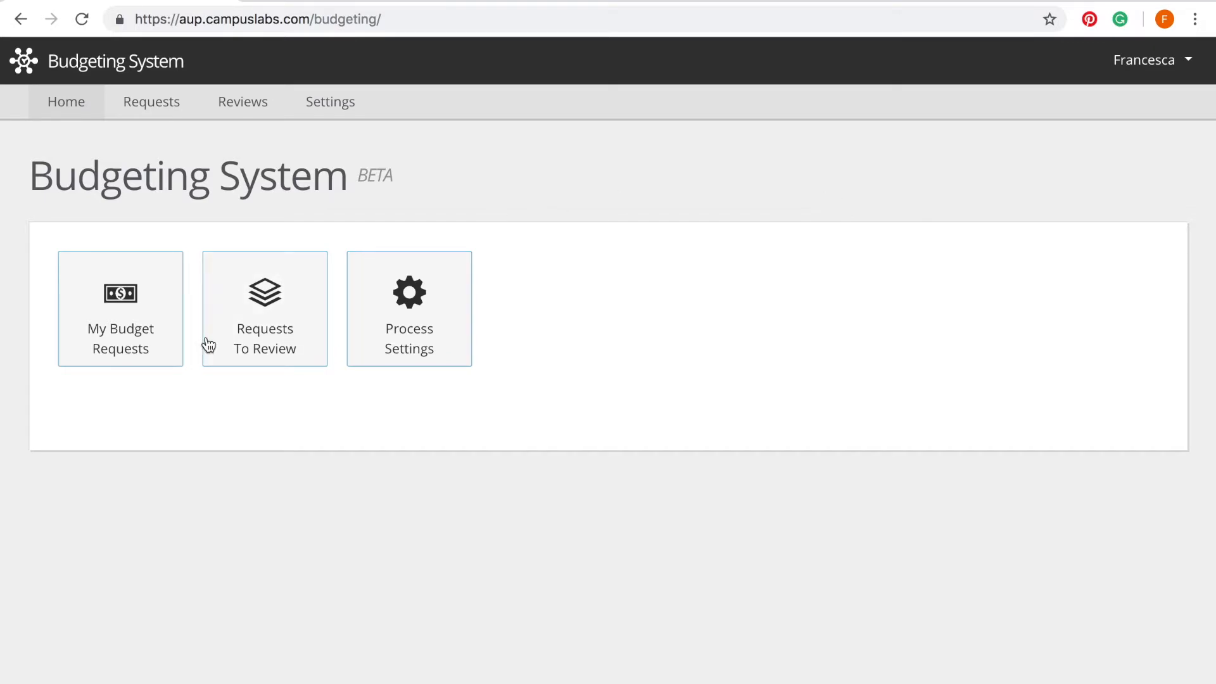
pyautogui.click(266, 328)
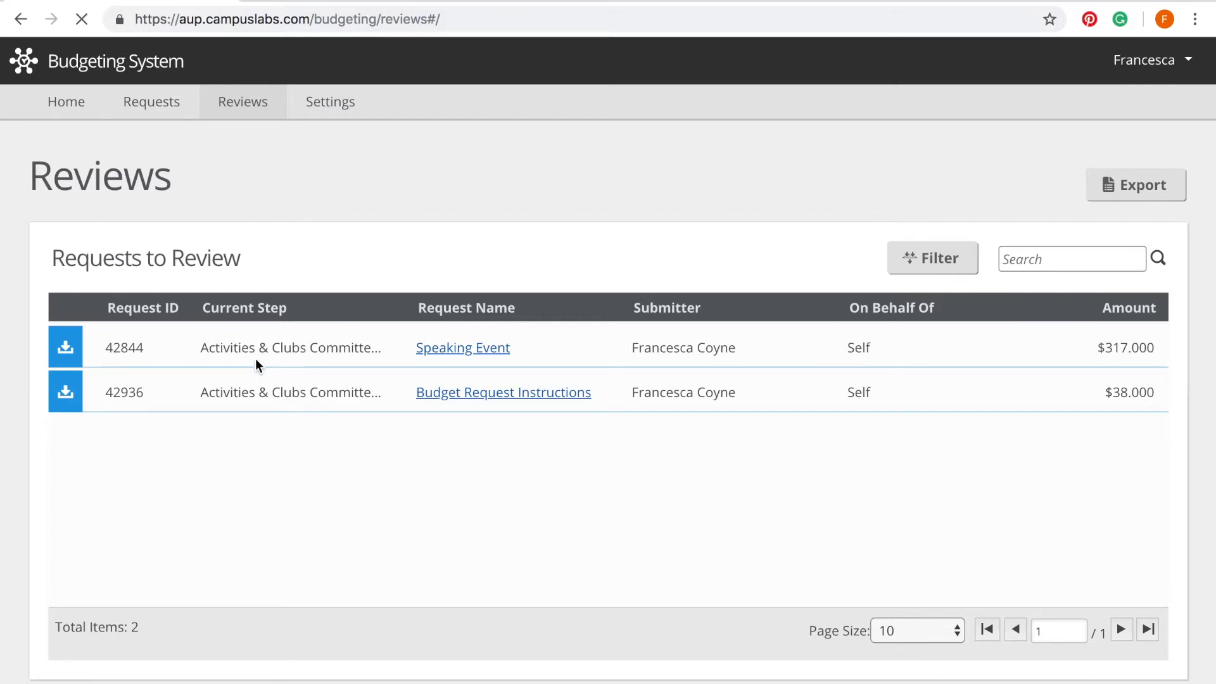
# Step: Open the Speaking Event request and highlight its ID 42844, creator, description and $317.00 total
pyautogui.click(478, 347)
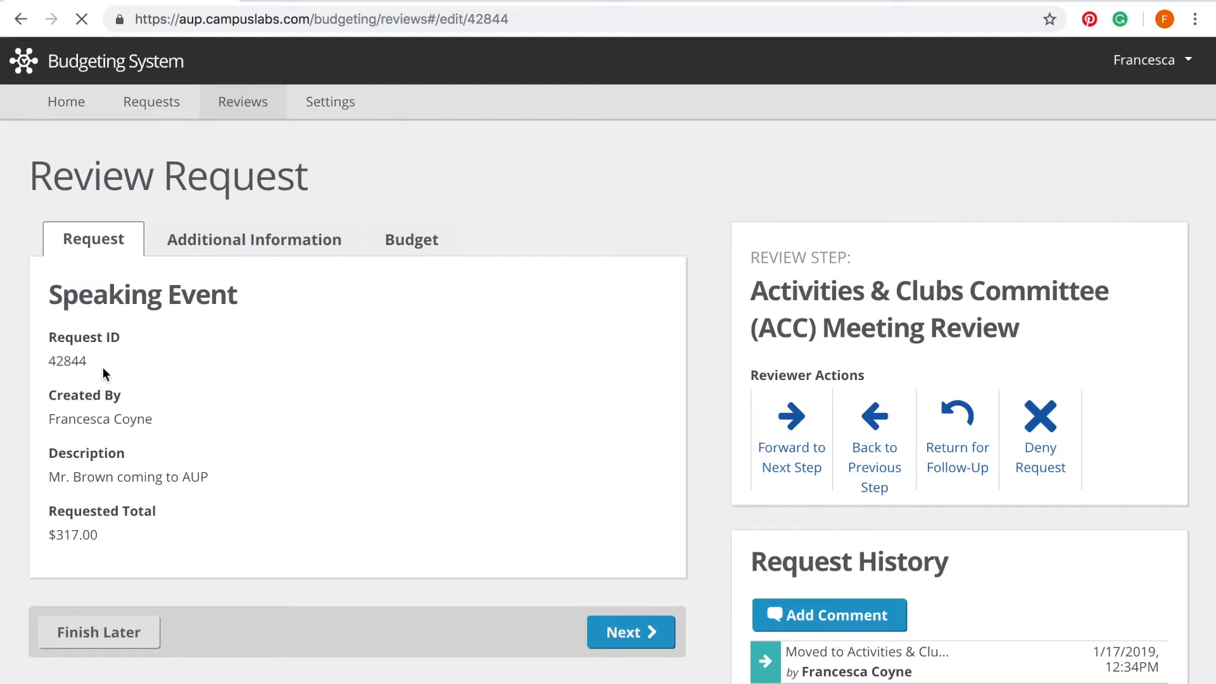
pyautogui.doubleClick(81, 361)
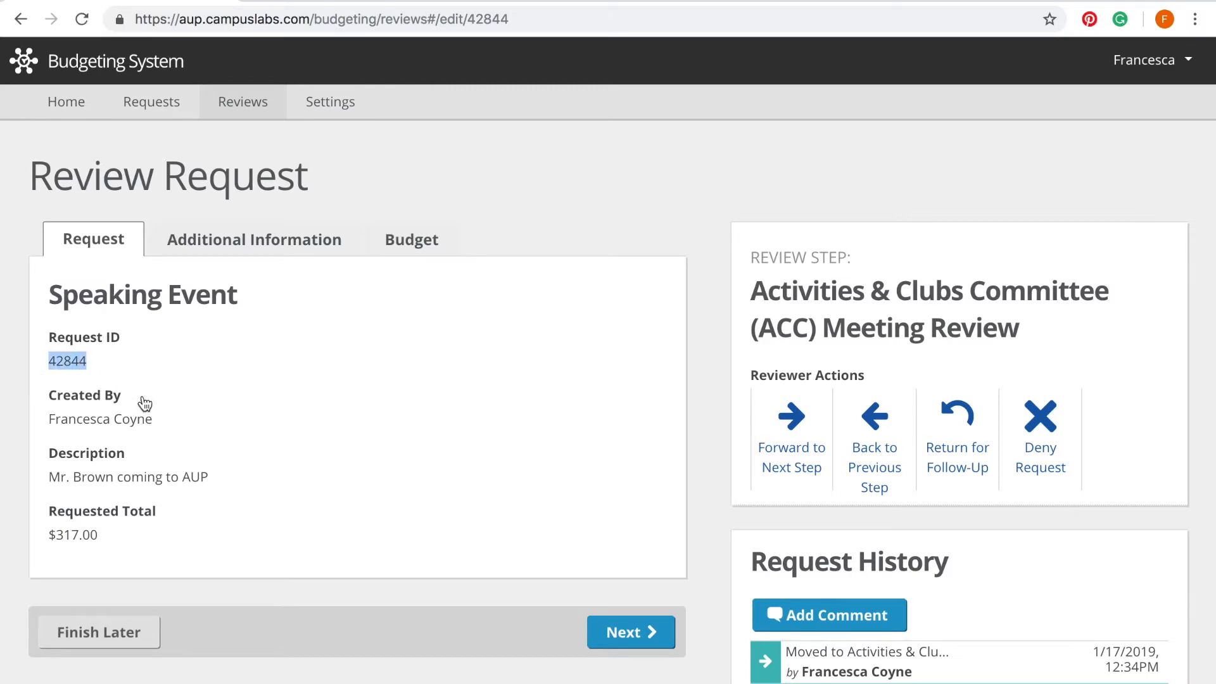
pyautogui.moveTo(162, 418); pyautogui.dragTo(44, 418)
pyautogui.click(263, 408)
pyautogui.moveTo(211, 480); pyautogui.dragTo(36, 481)
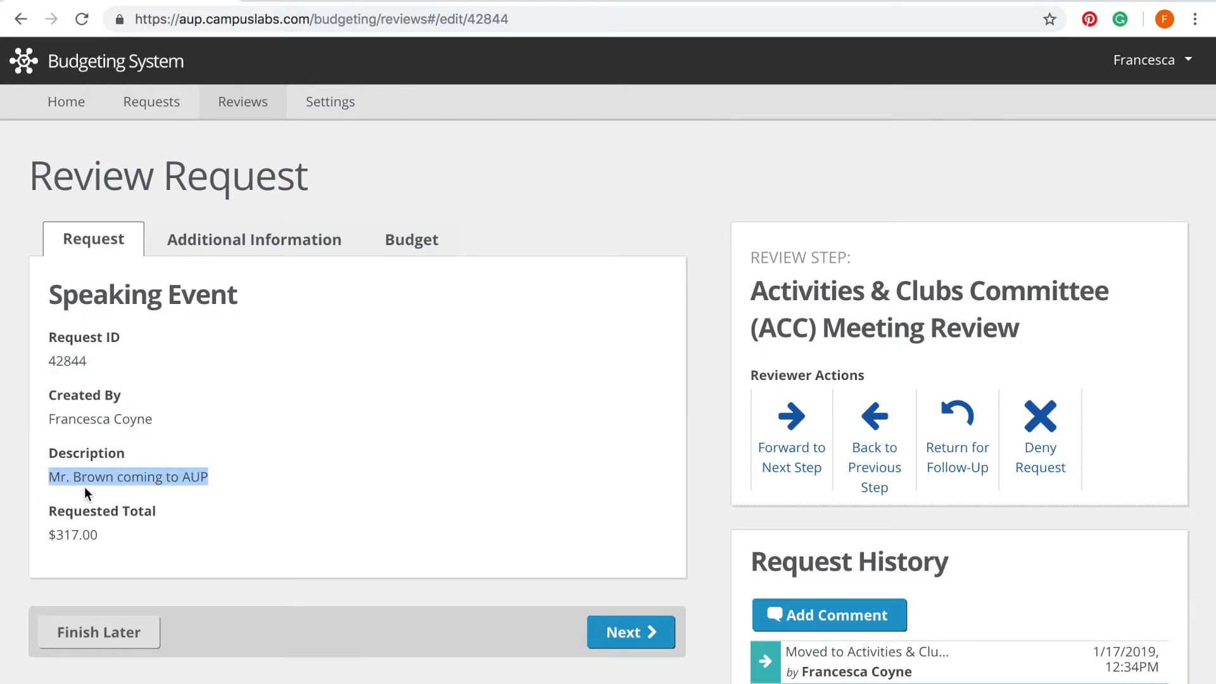
pyautogui.click(115, 523)
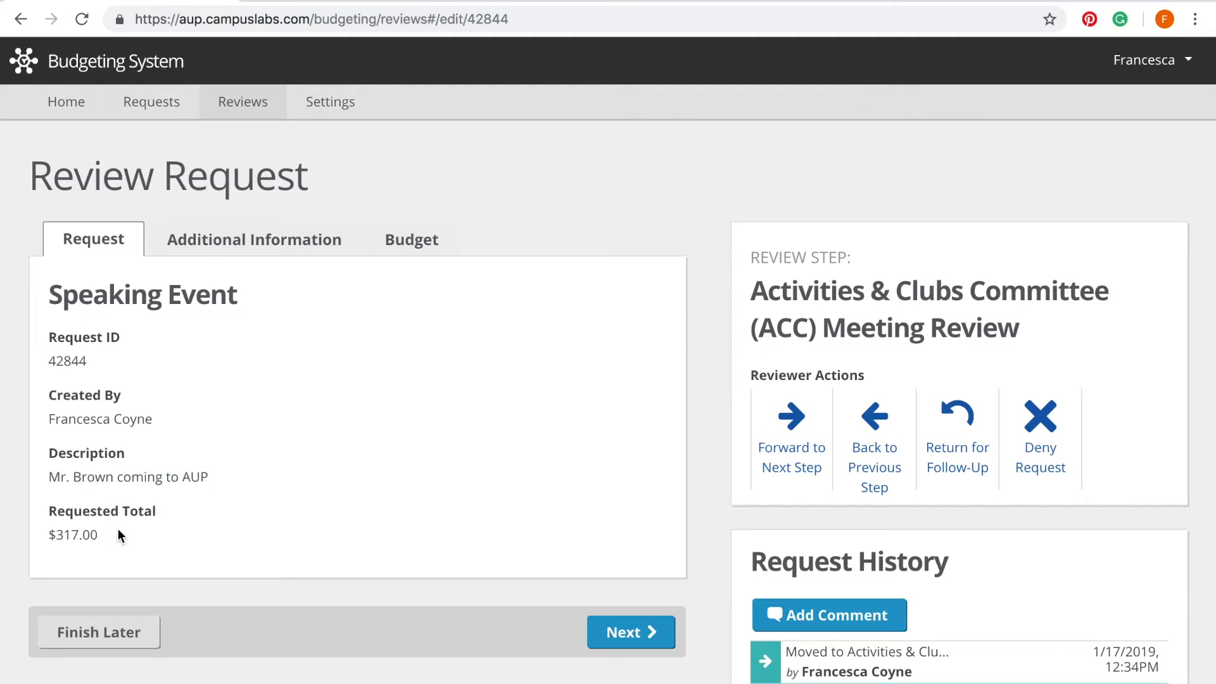
pyautogui.moveTo(114, 534); pyautogui.dragTo(27, 535)
# Step: Scan the Speaking Event's Additional Information answers and budget breakdown, ending back on Additional Information
pyautogui.click(207, 241)
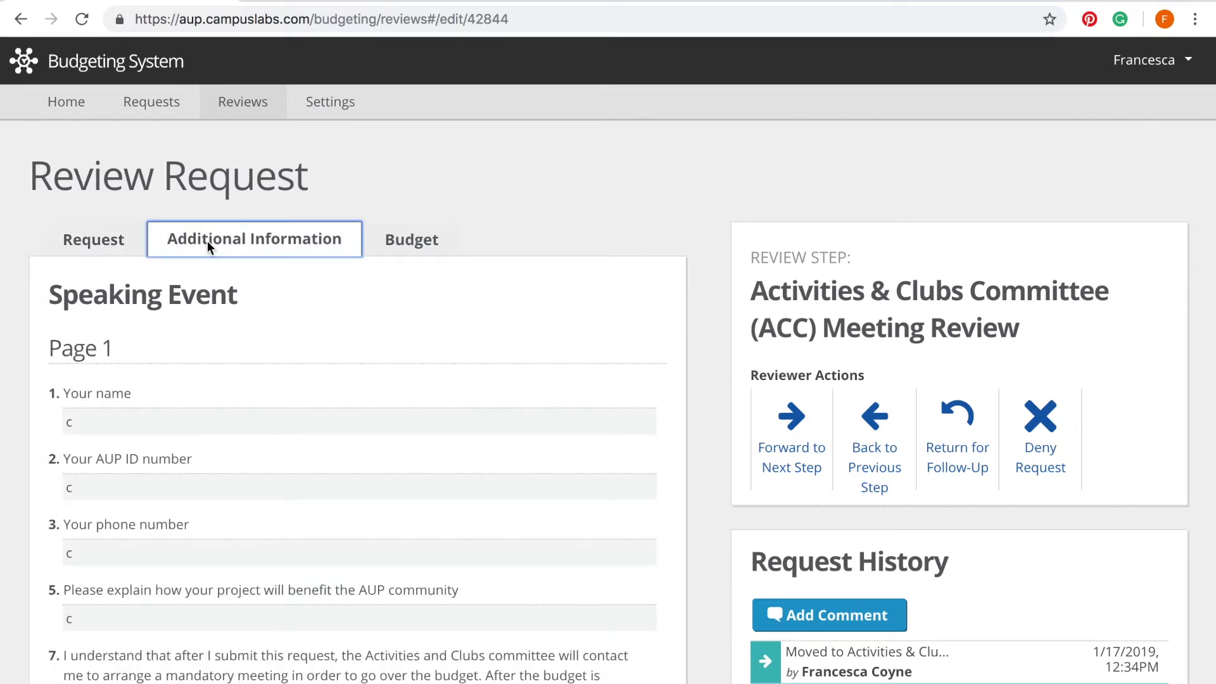
pyautogui.scroll(-3, 211, 442)
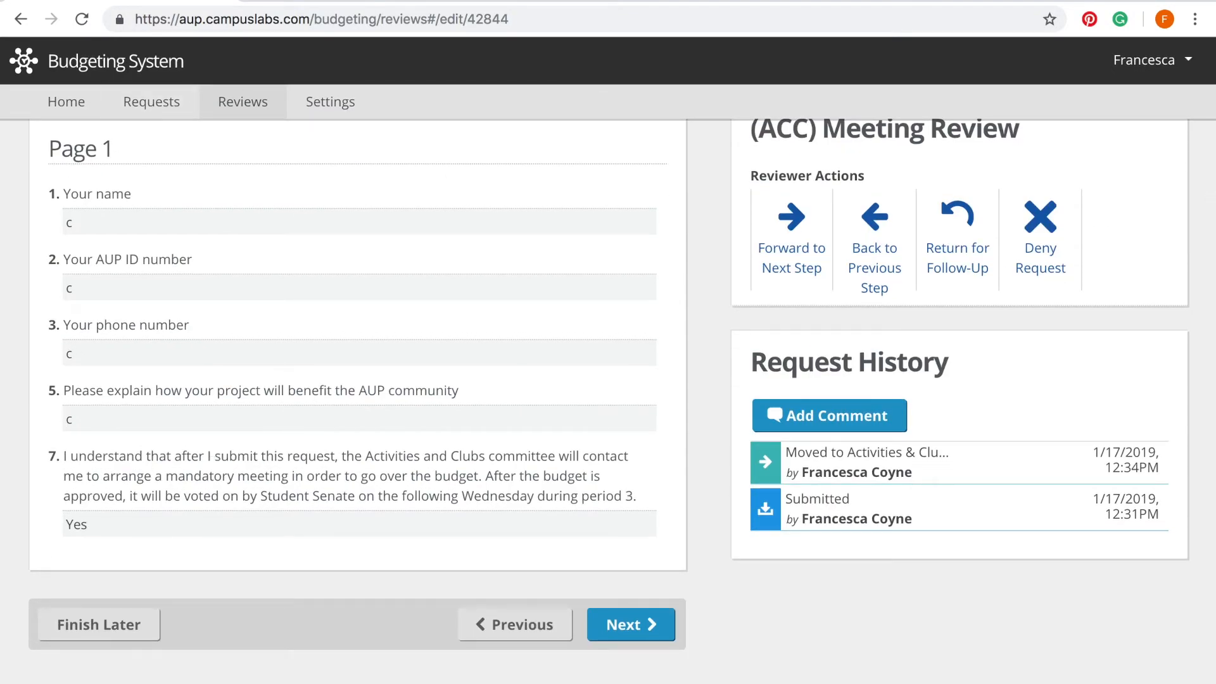
pyautogui.scroll(3, 418, 434)
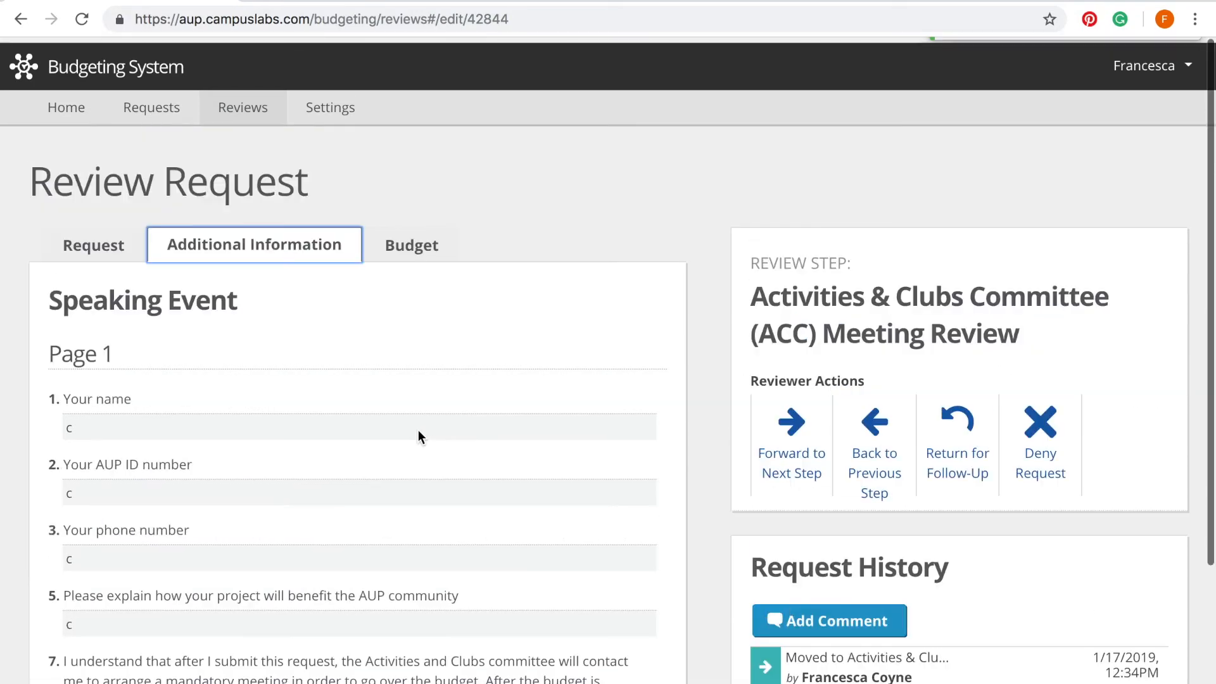
pyautogui.click(392, 242)
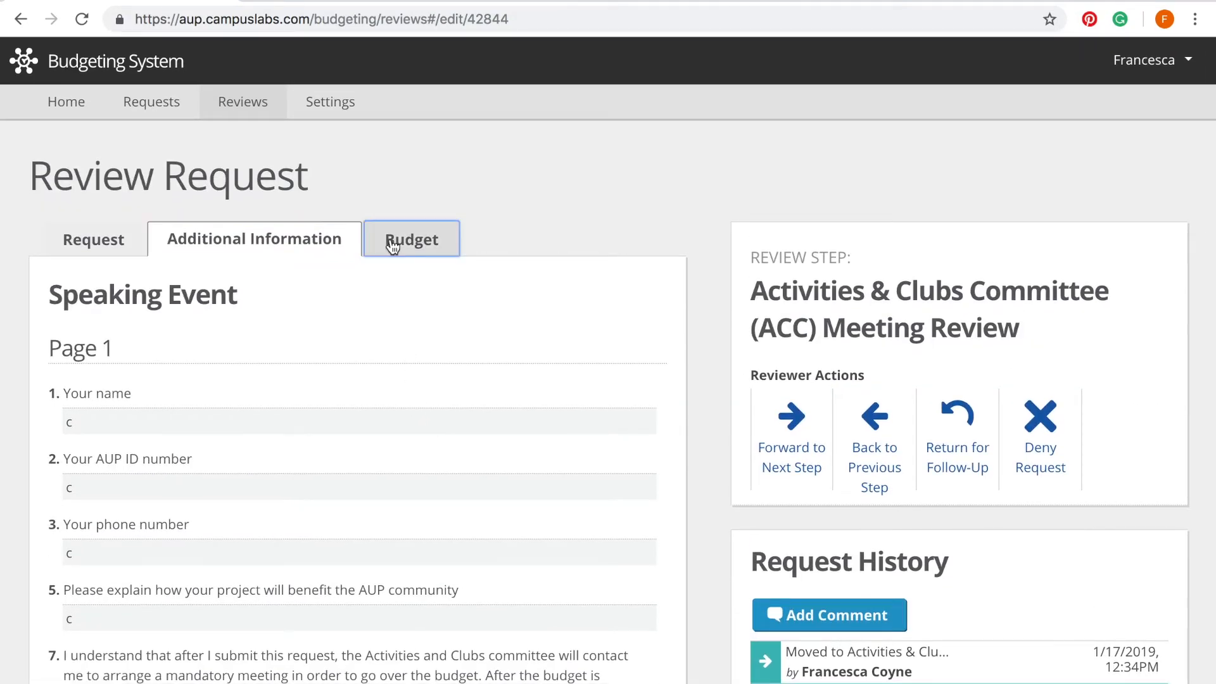
pyautogui.scroll(-2, 403, 430)
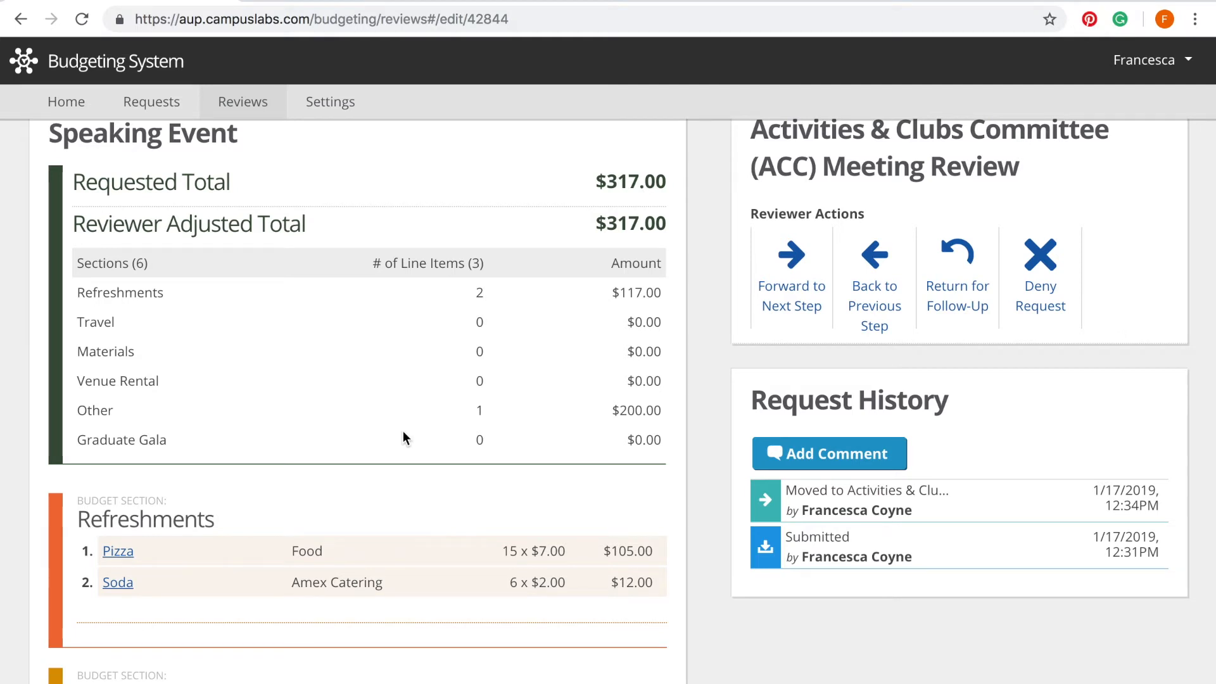
pyautogui.scroll(2, 301, 446)
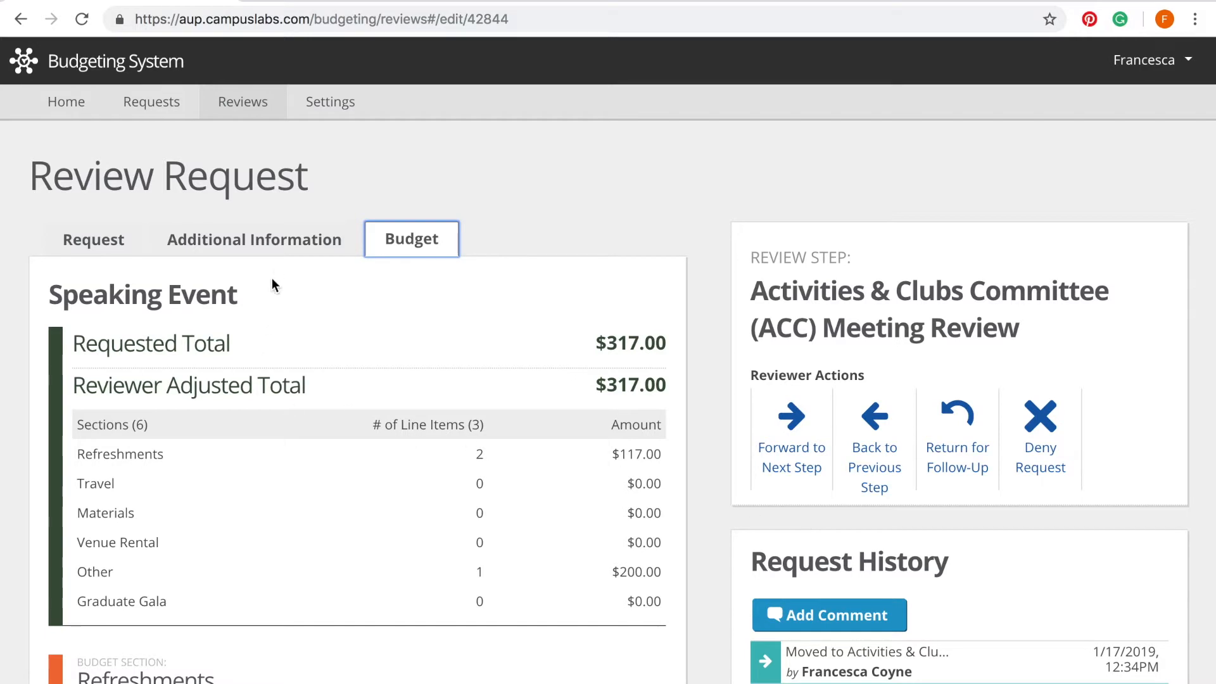
pyautogui.click(282, 247)
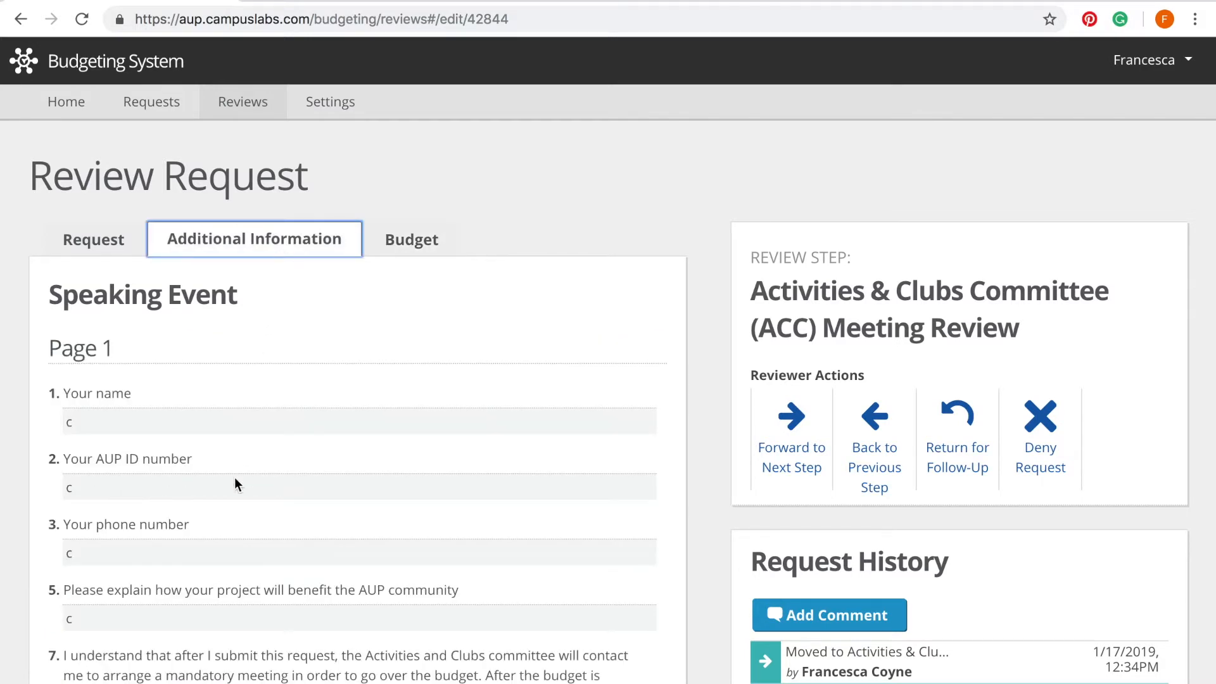
# Step: Bring back the Request summary and look through its Request History, now at SGA Senate Review
pyautogui.click(115, 254)
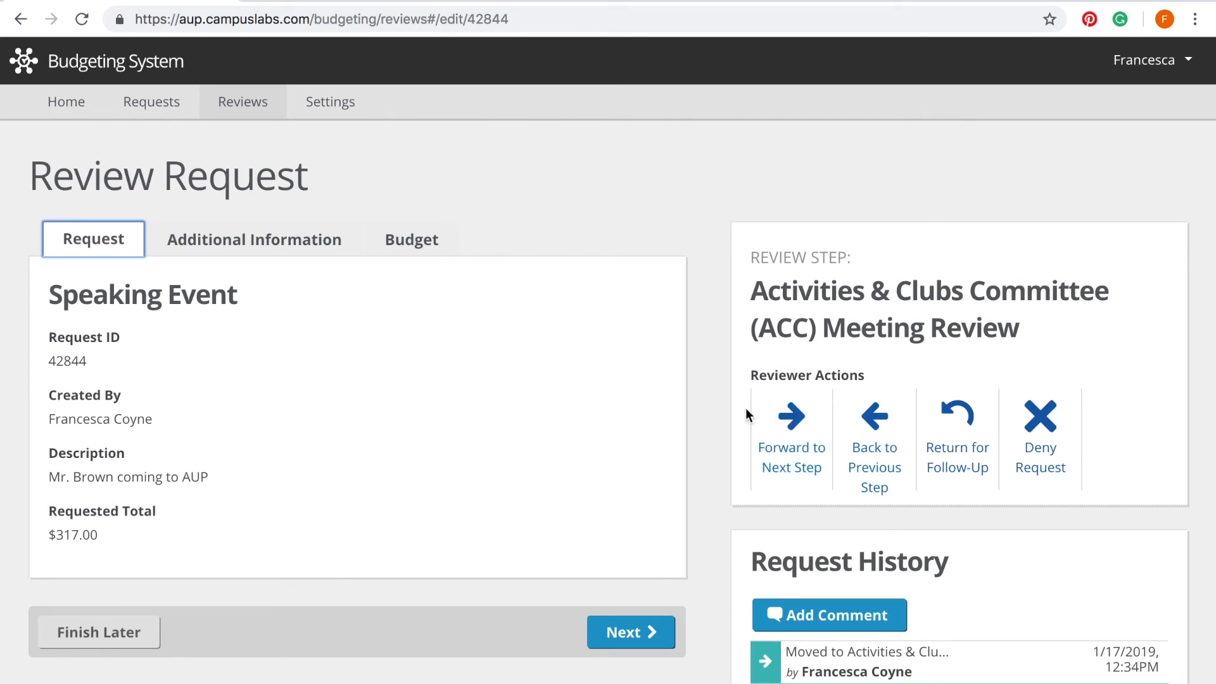
pyautogui.scroll(-2, 746, 408)
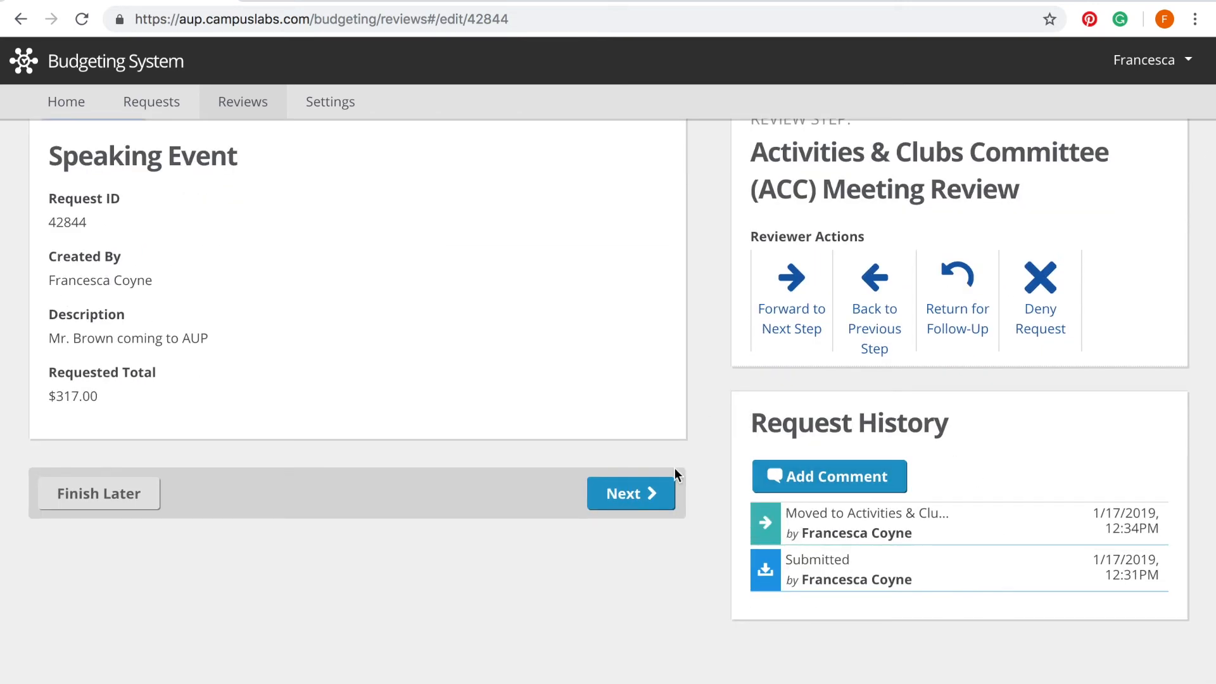
pyautogui.scroll(2, 644, 561)
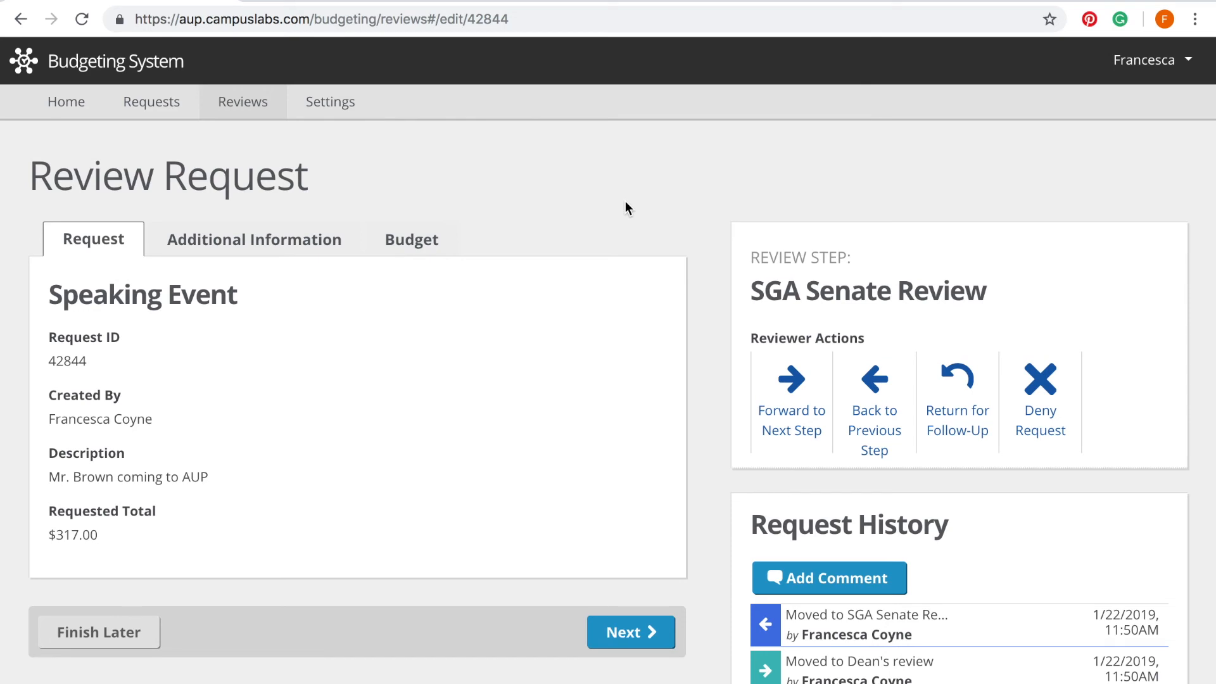
pyautogui.click(63, 105)
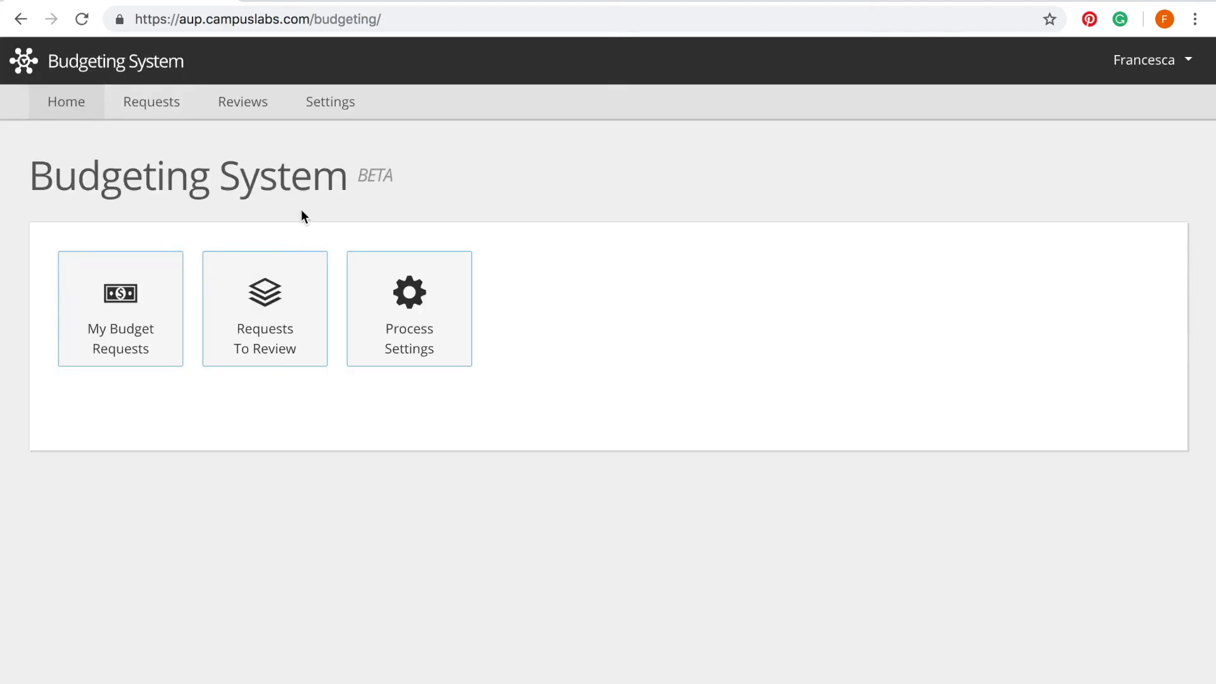
# Step: Open the Requests To Review card from the budgeting home page
pyautogui.click(293, 296)
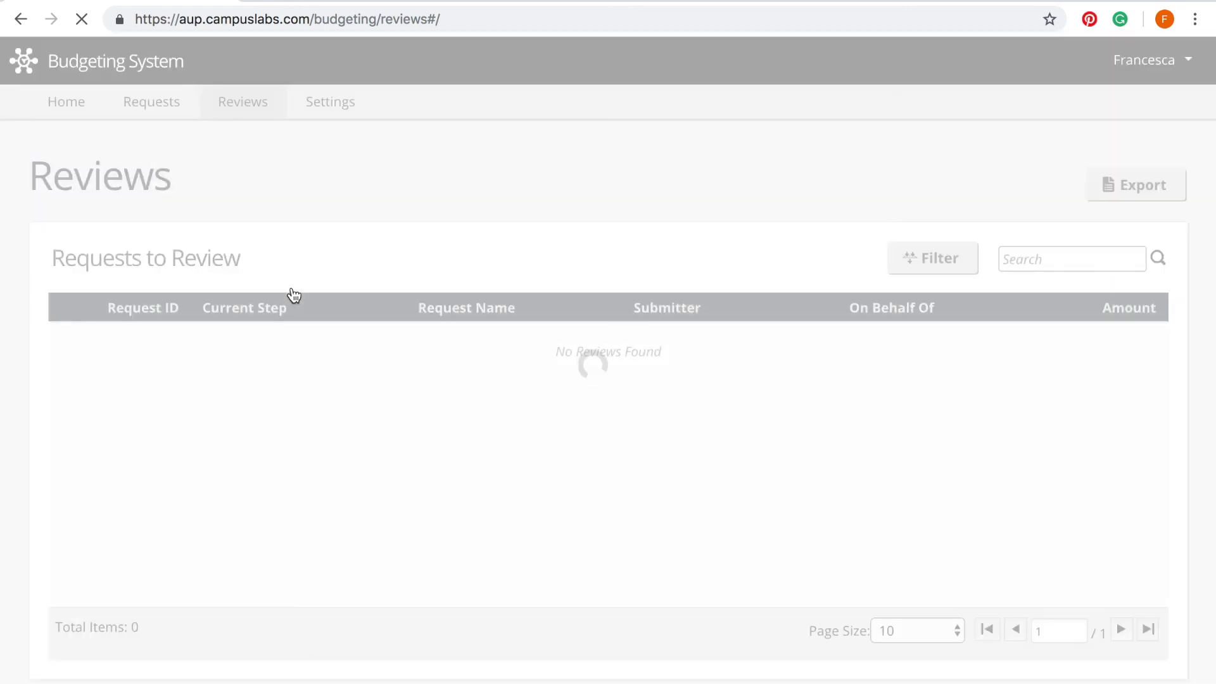